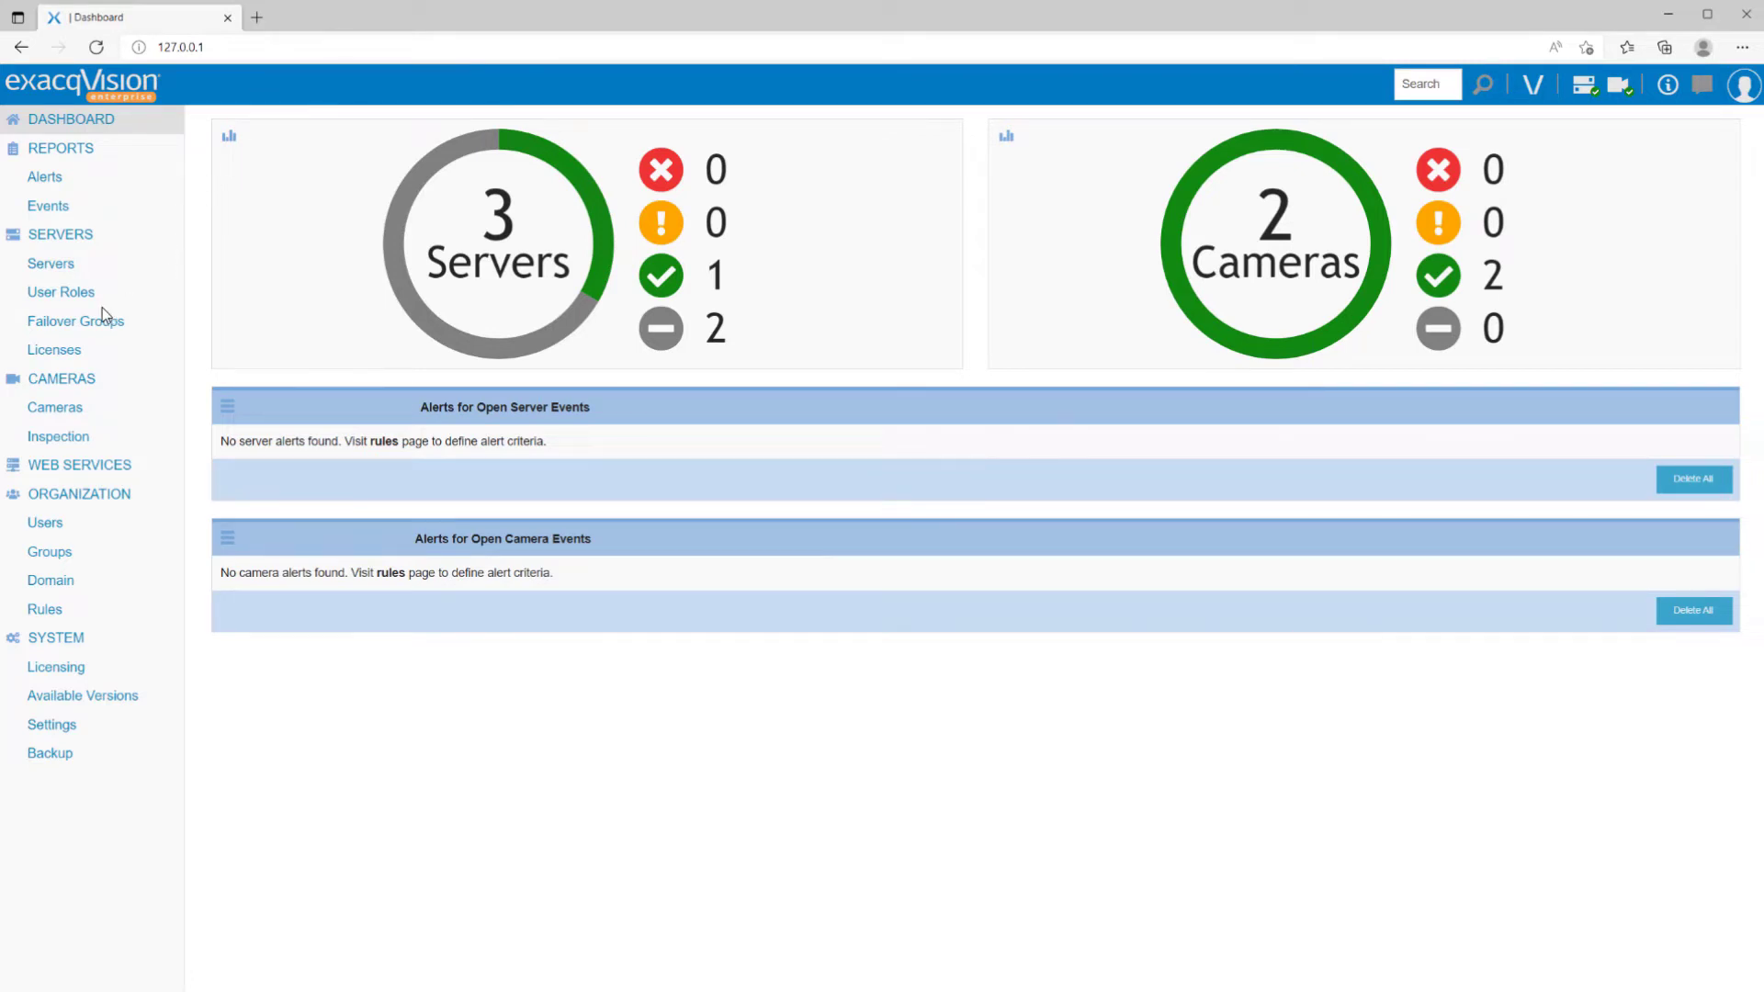
# - Open the Cameras list from the CAMERAS section of the left sidebar
pyautogui.click(65, 417)
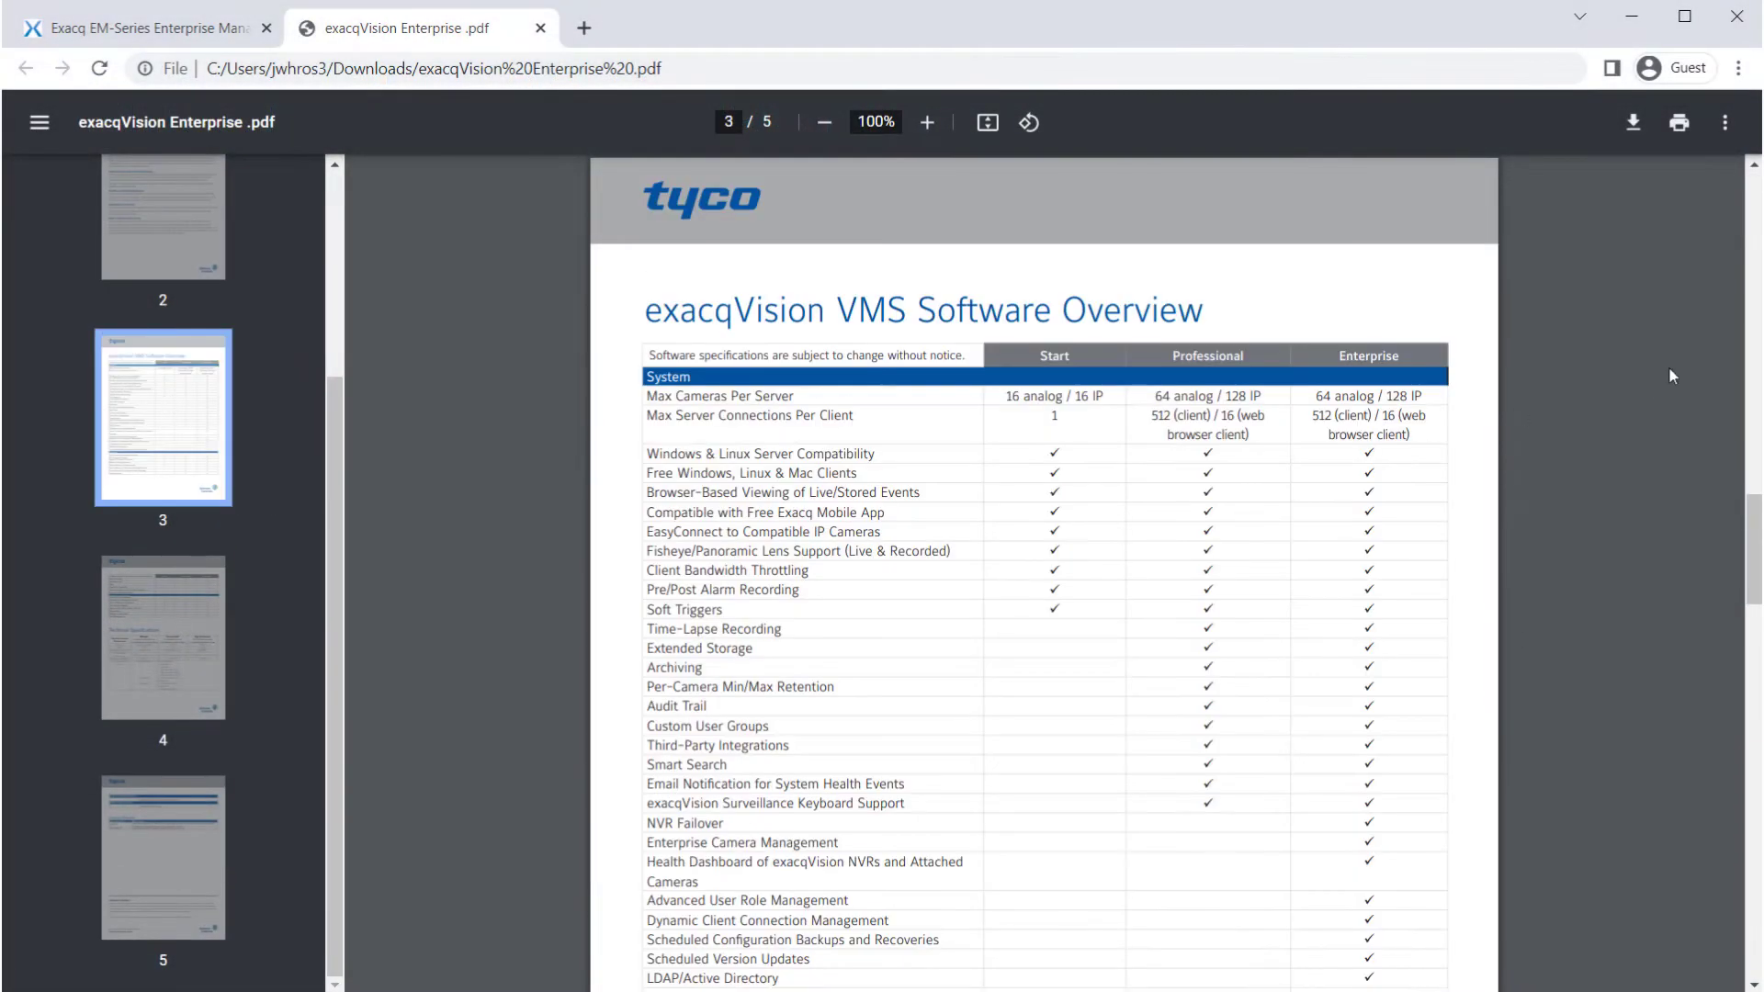
# - Go to the EM-Series Servers product page and expand the Enterprise Manager 22.03.0.0 downloads
pyautogui.moveTo(1753, 528); pyautogui.dragTo(1755, 728)
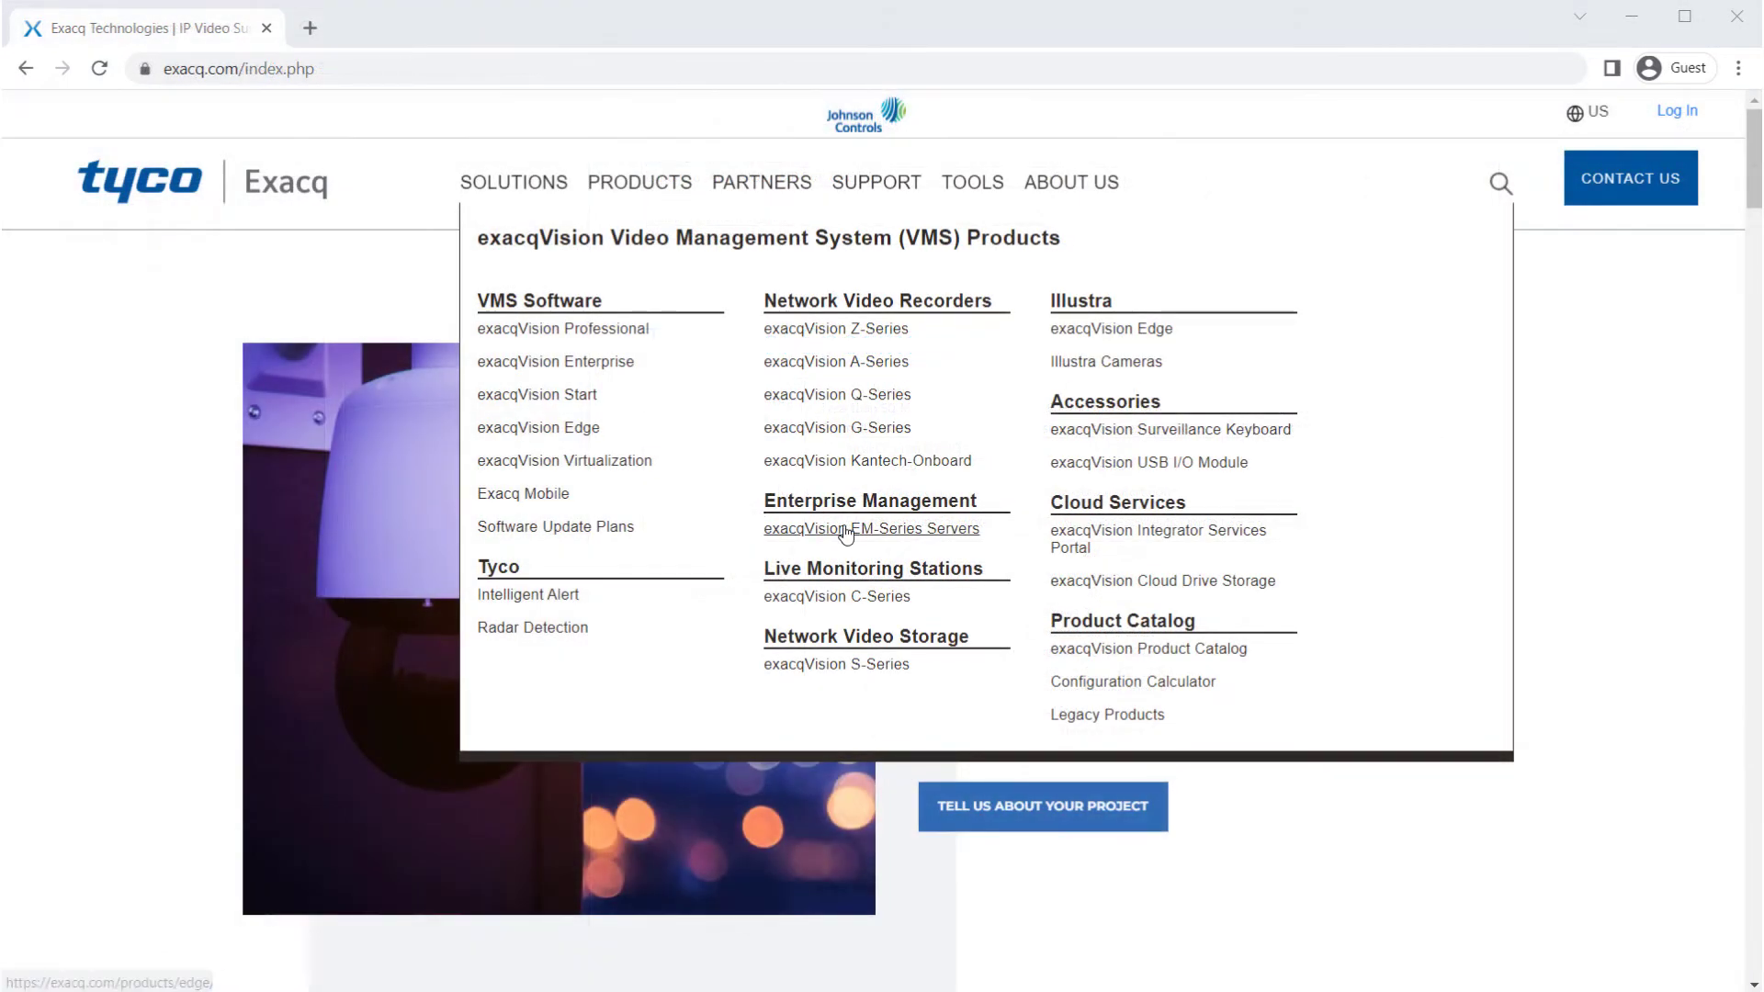
pyautogui.click(861, 532)
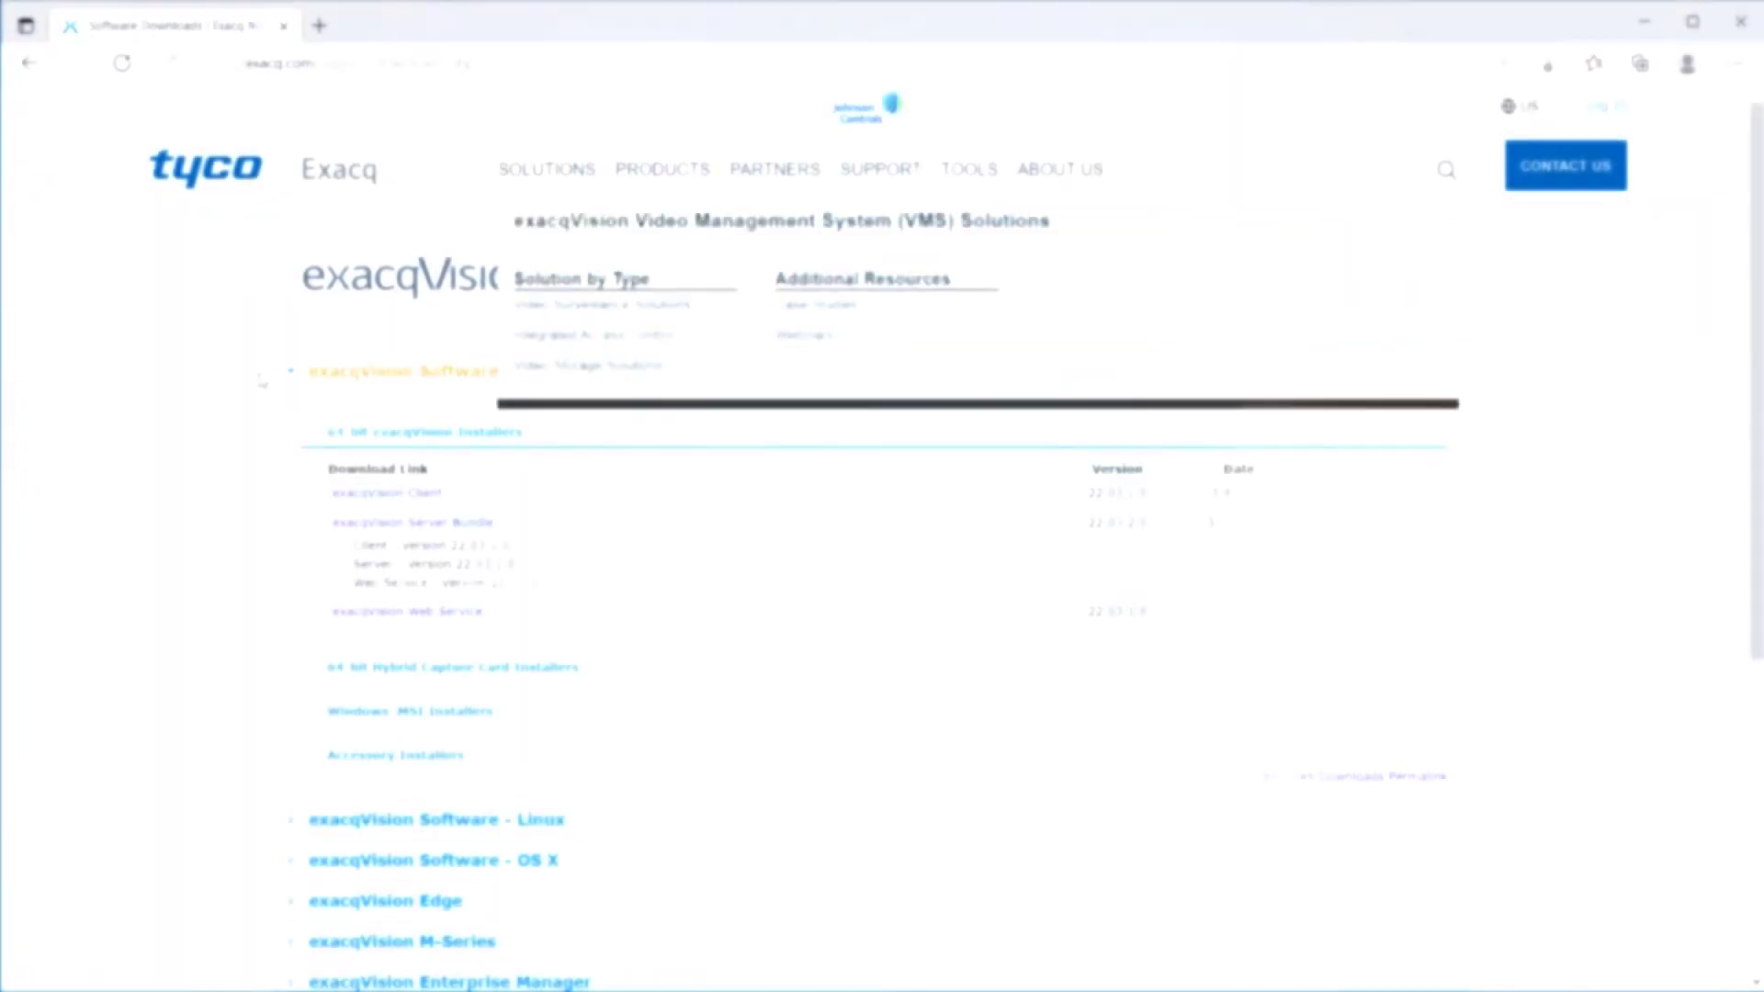
pyautogui.scroll(-3, 178, 497)
pyautogui.scroll(-2, 178, 497)
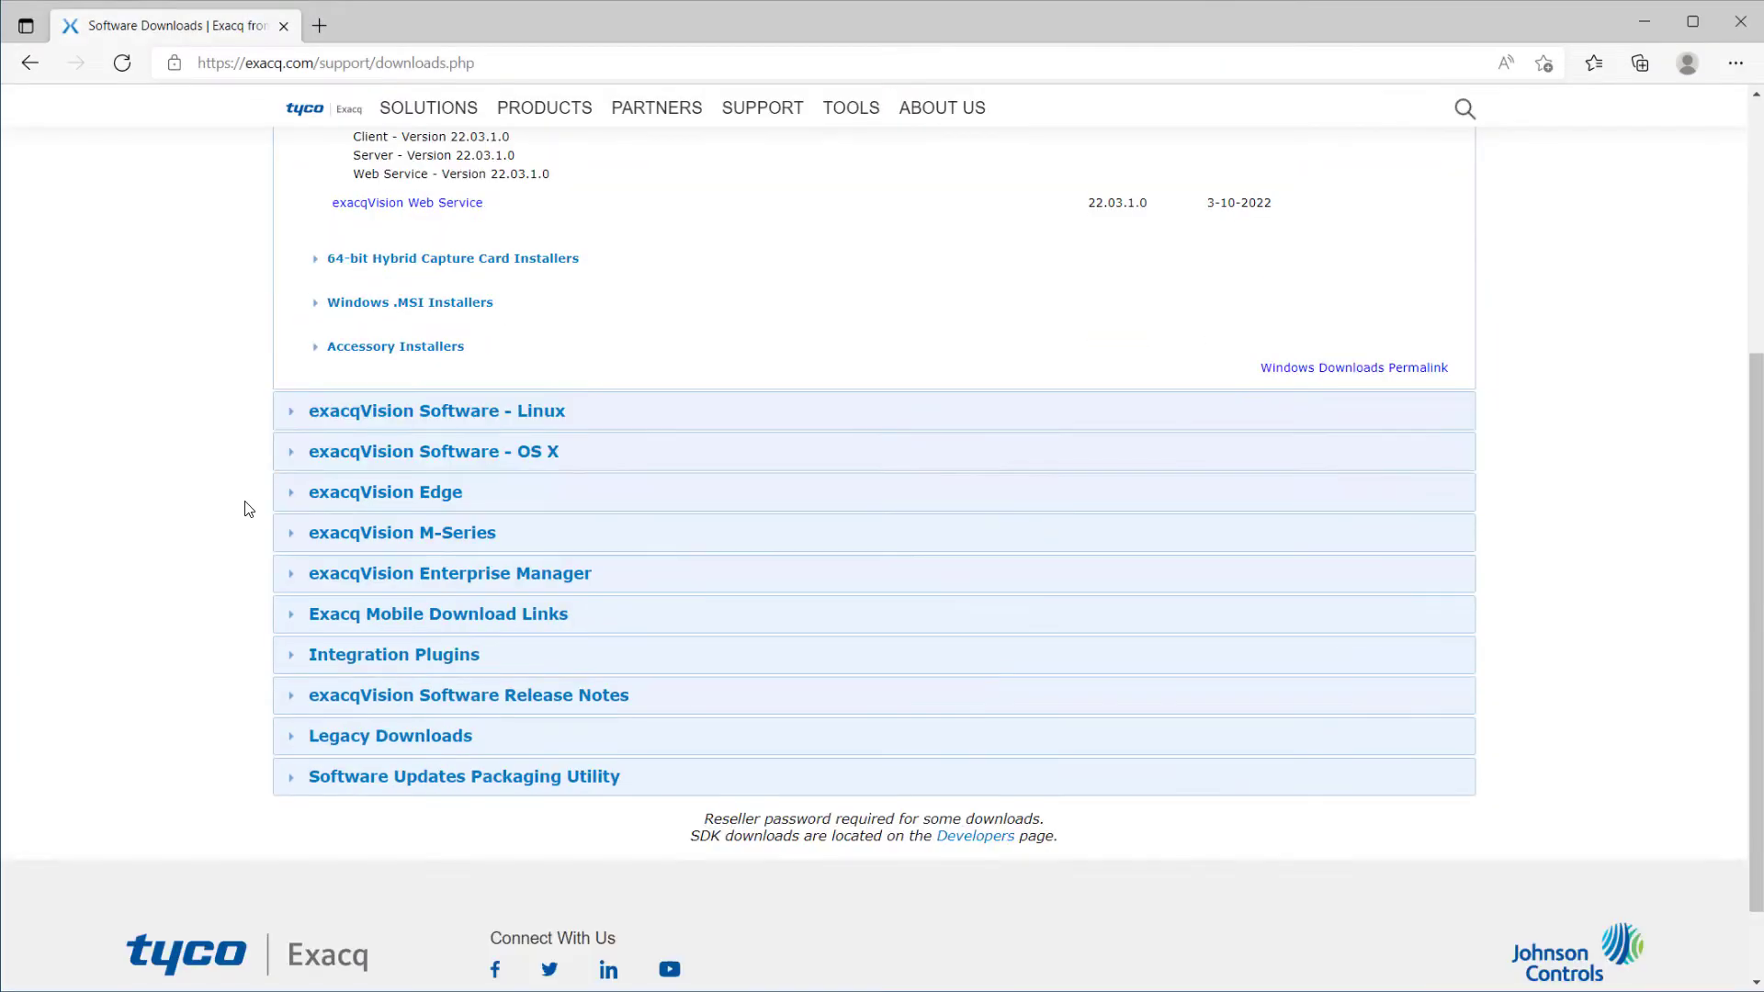
pyautogui.click(386, 576)
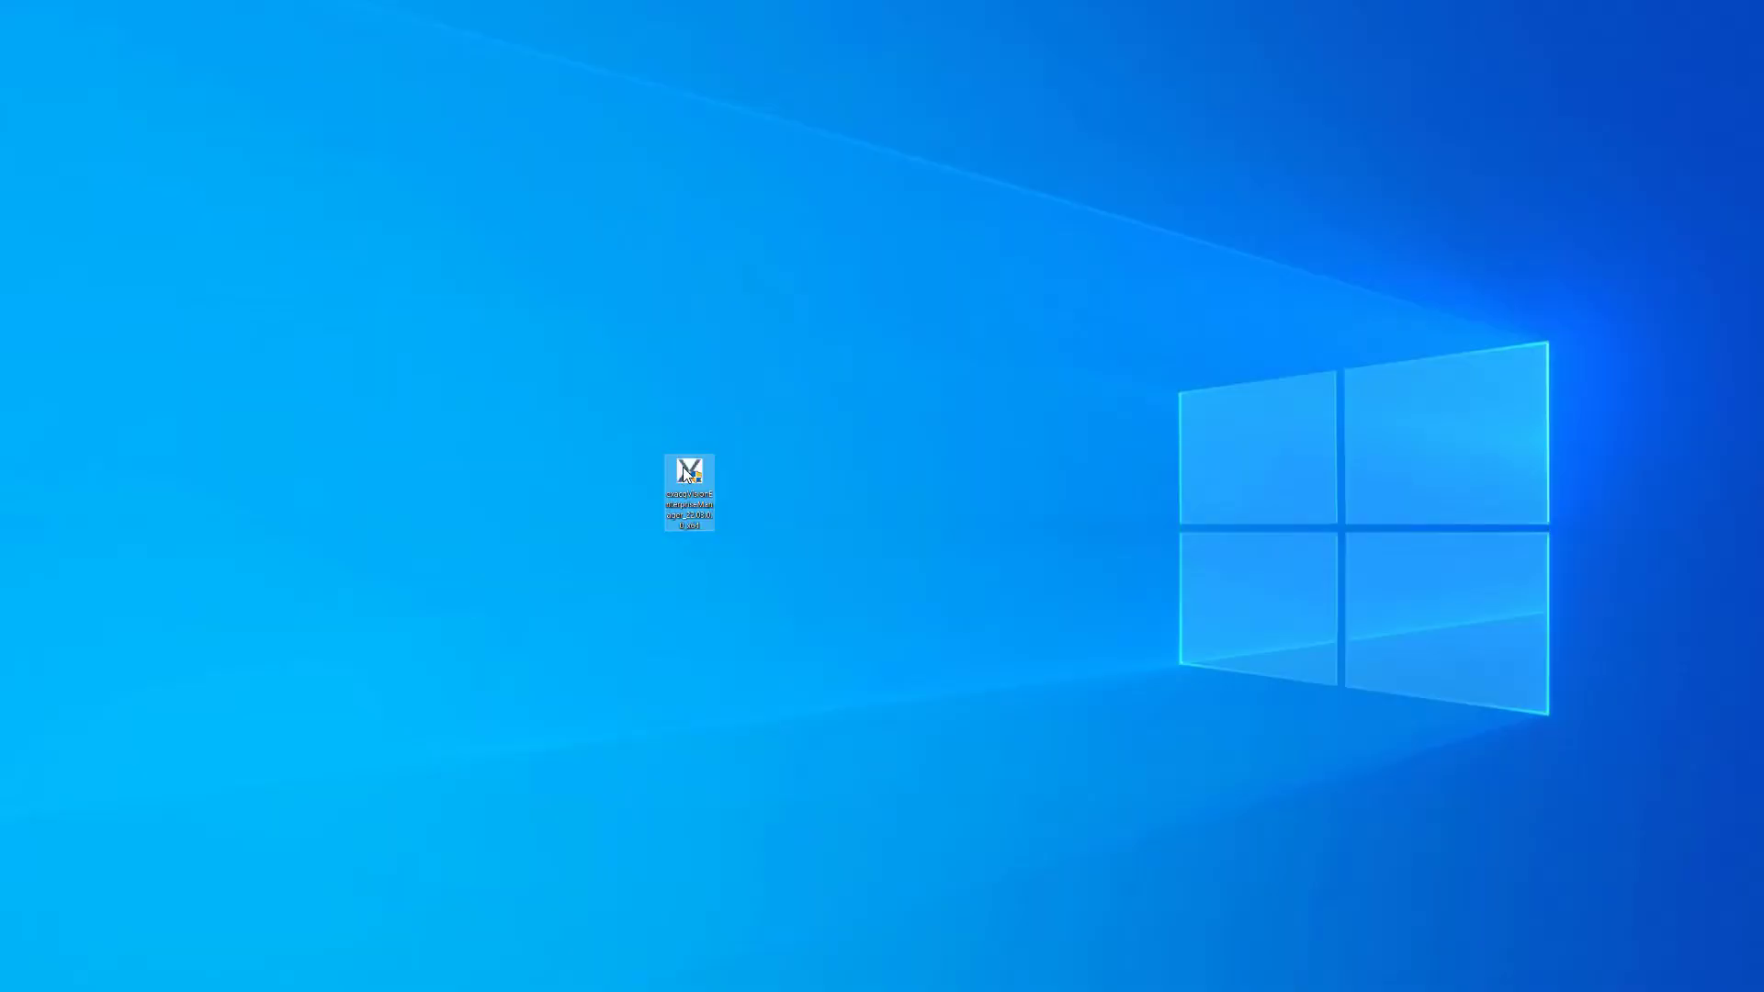
# - Run the Enterprise Manager installer, accept the license, and install to the default folder
pyautogui.doubleClick(685, 469)
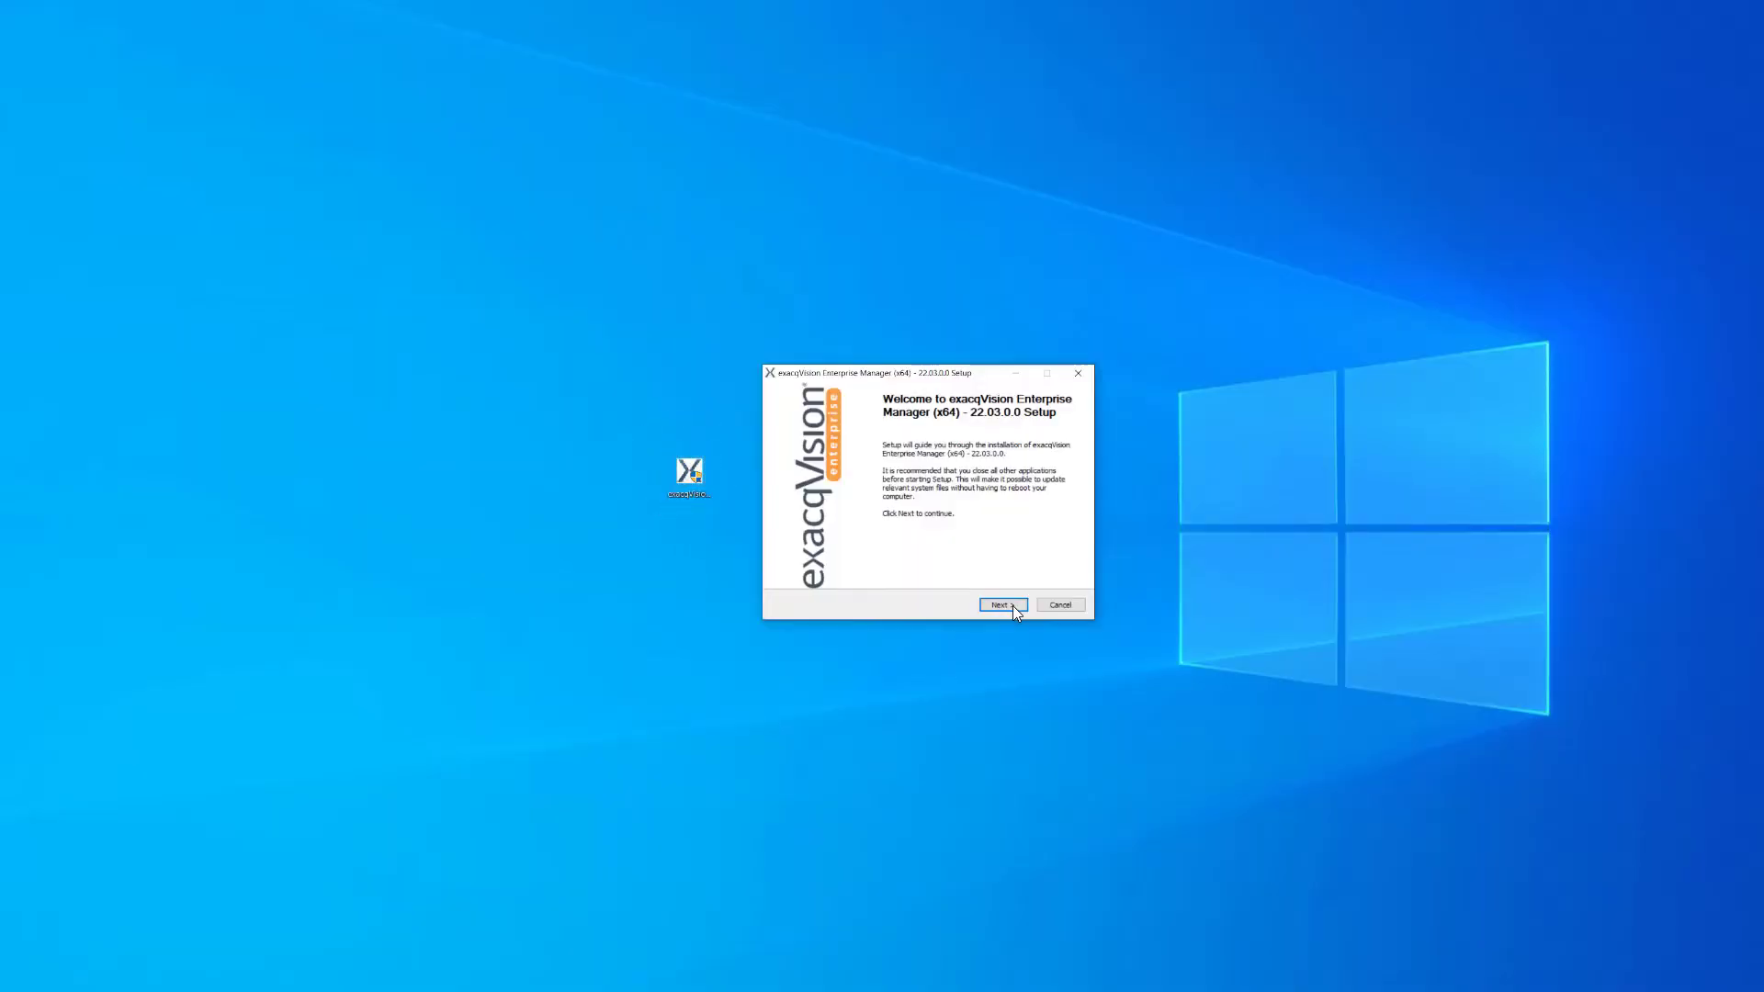
pyautogui.click(1012, 604)
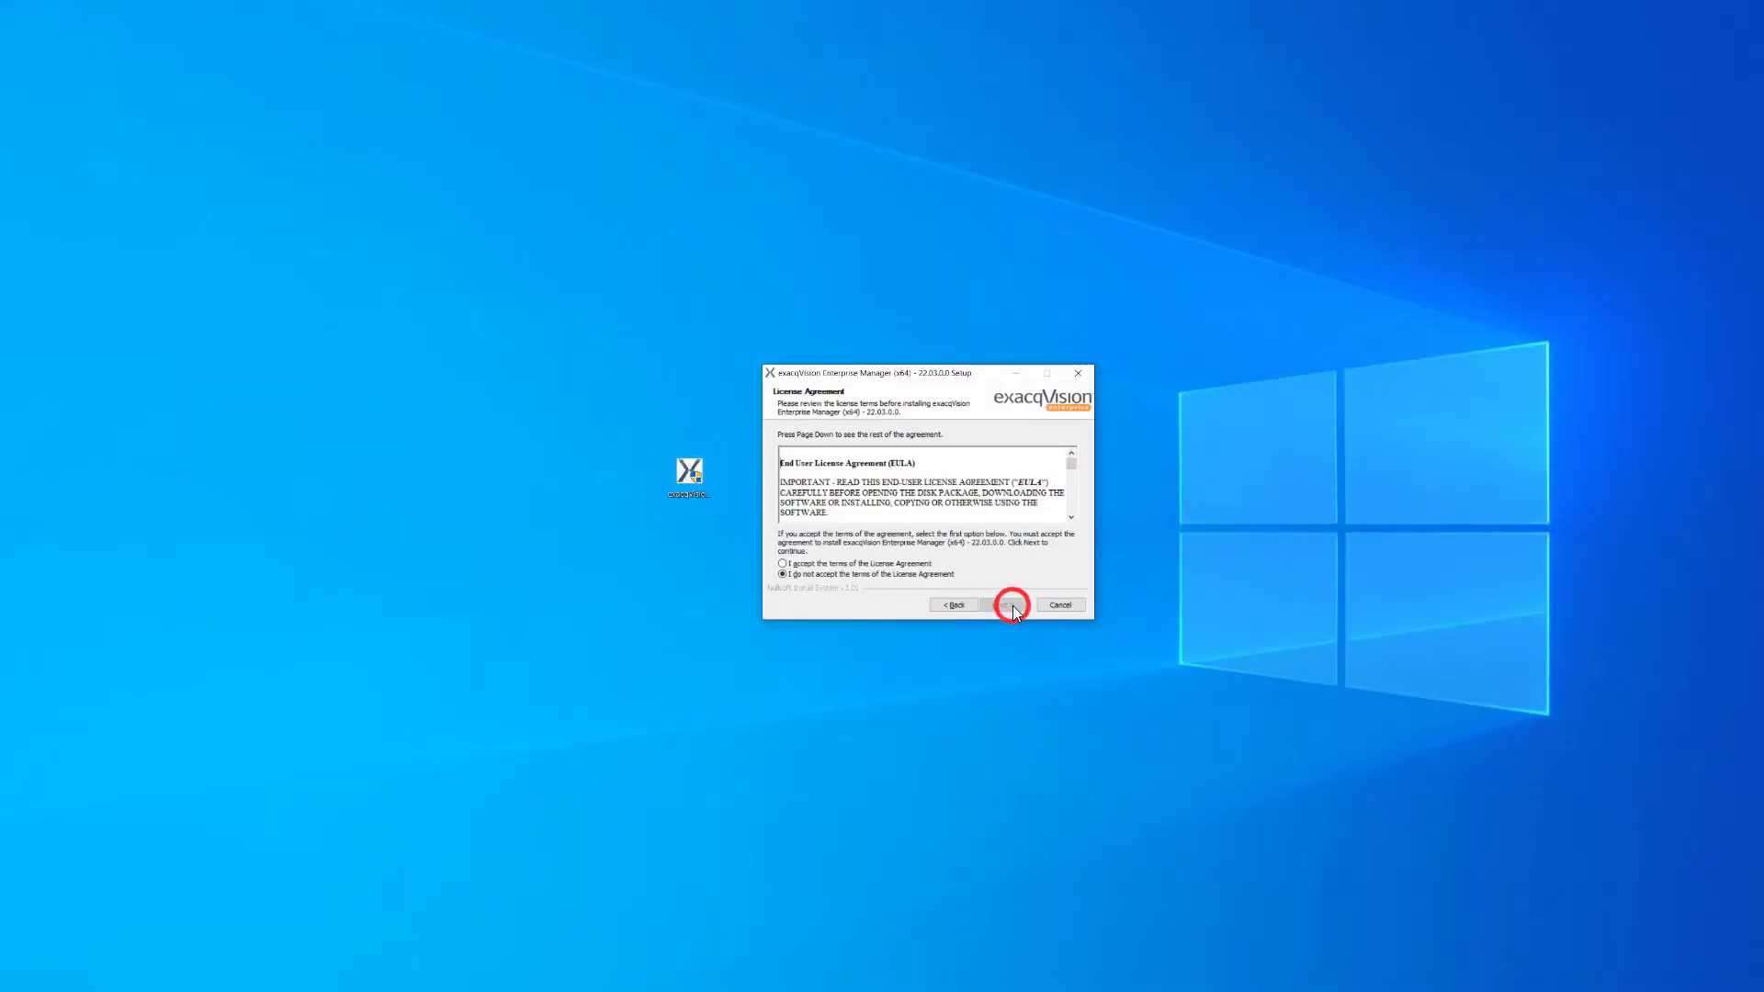
pyautogui.click(897, 564)
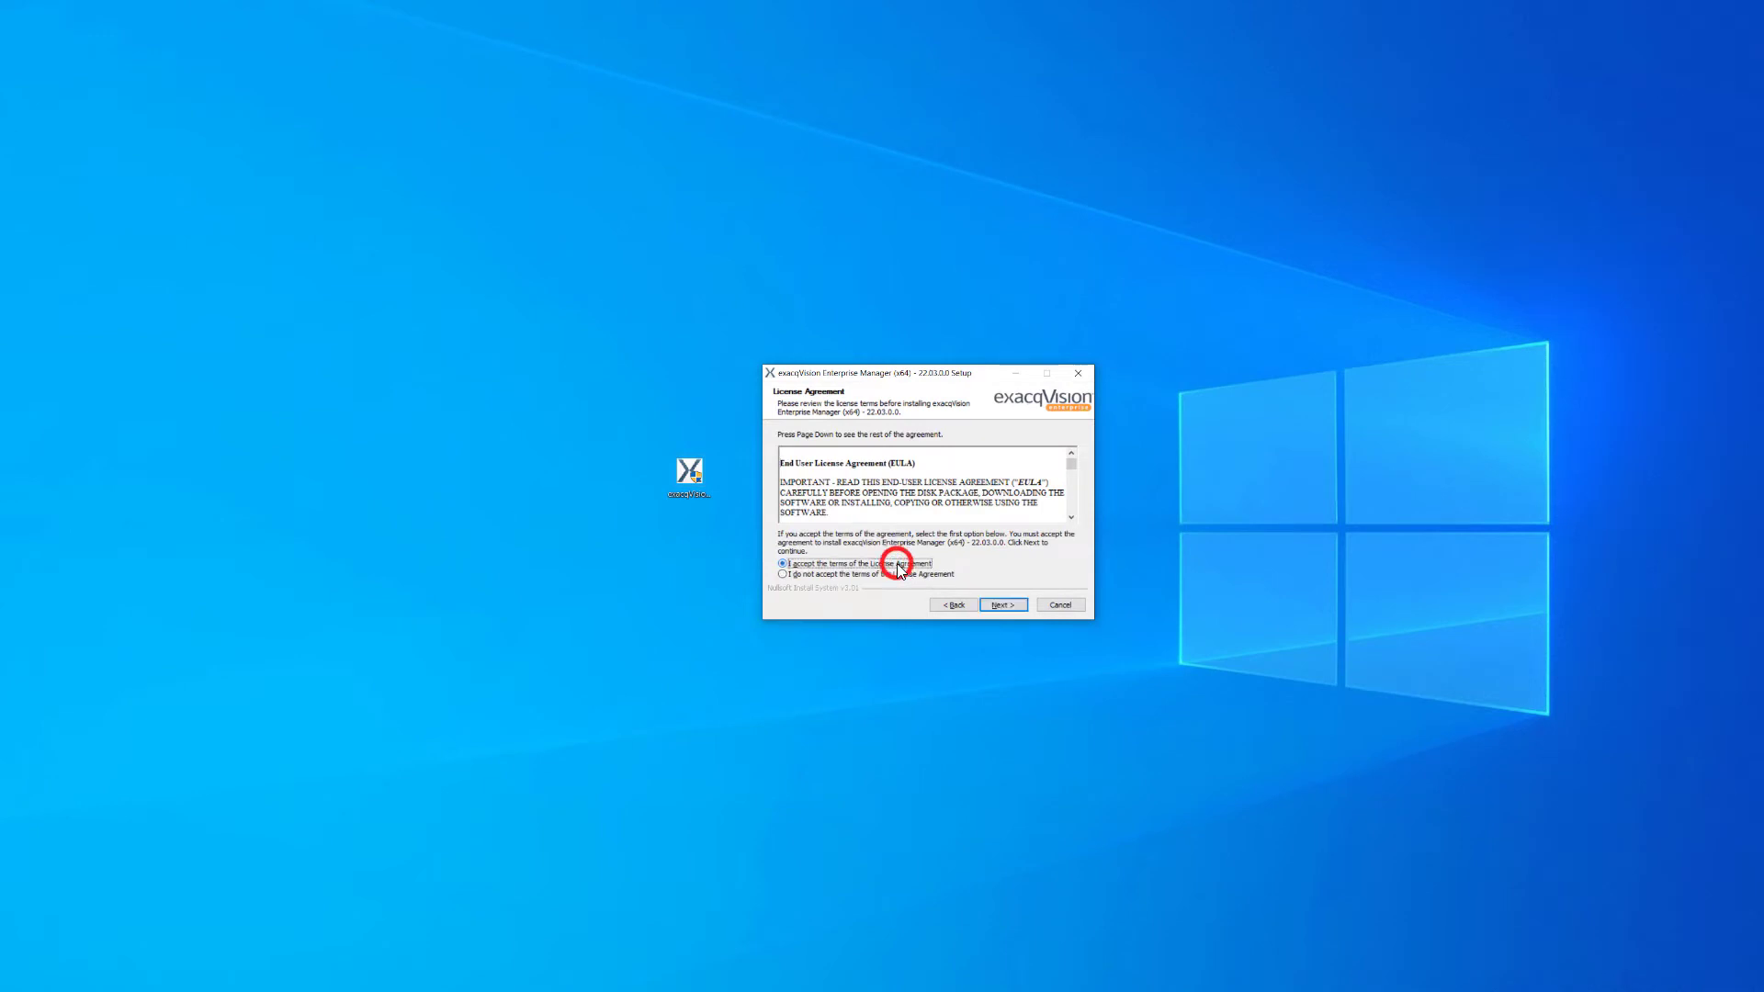
pyautogui.click(1012, 608)
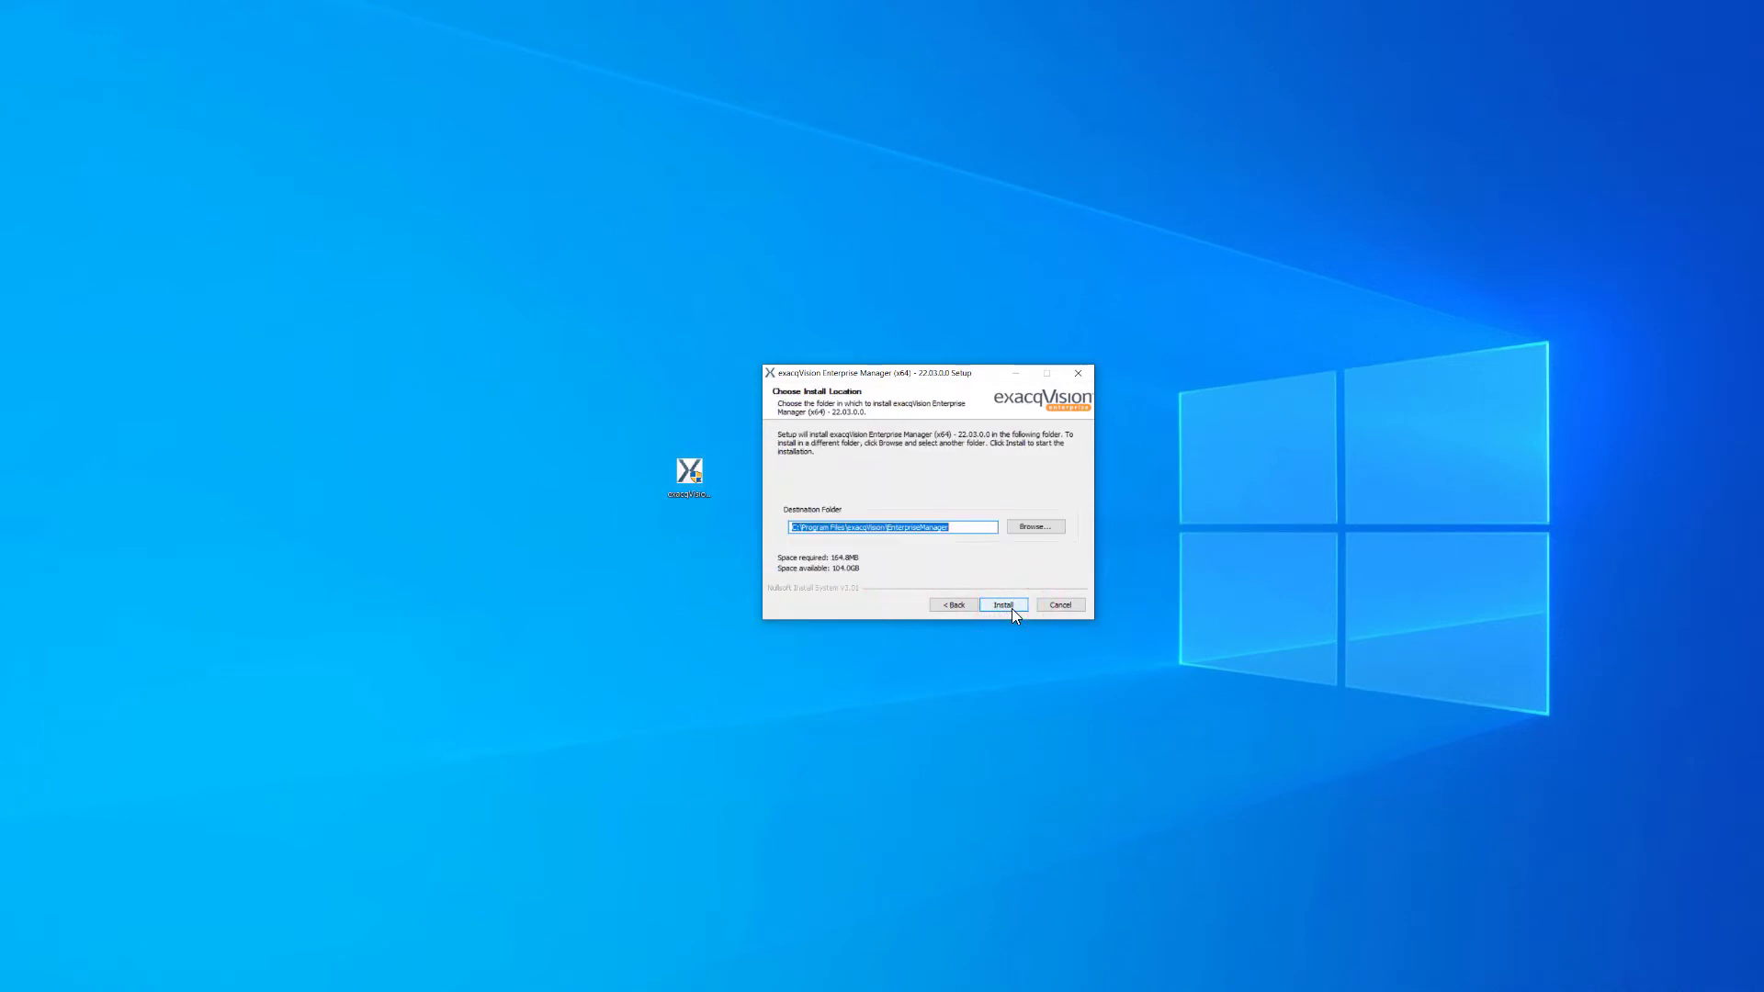
pyautogui.click(1012, 608)
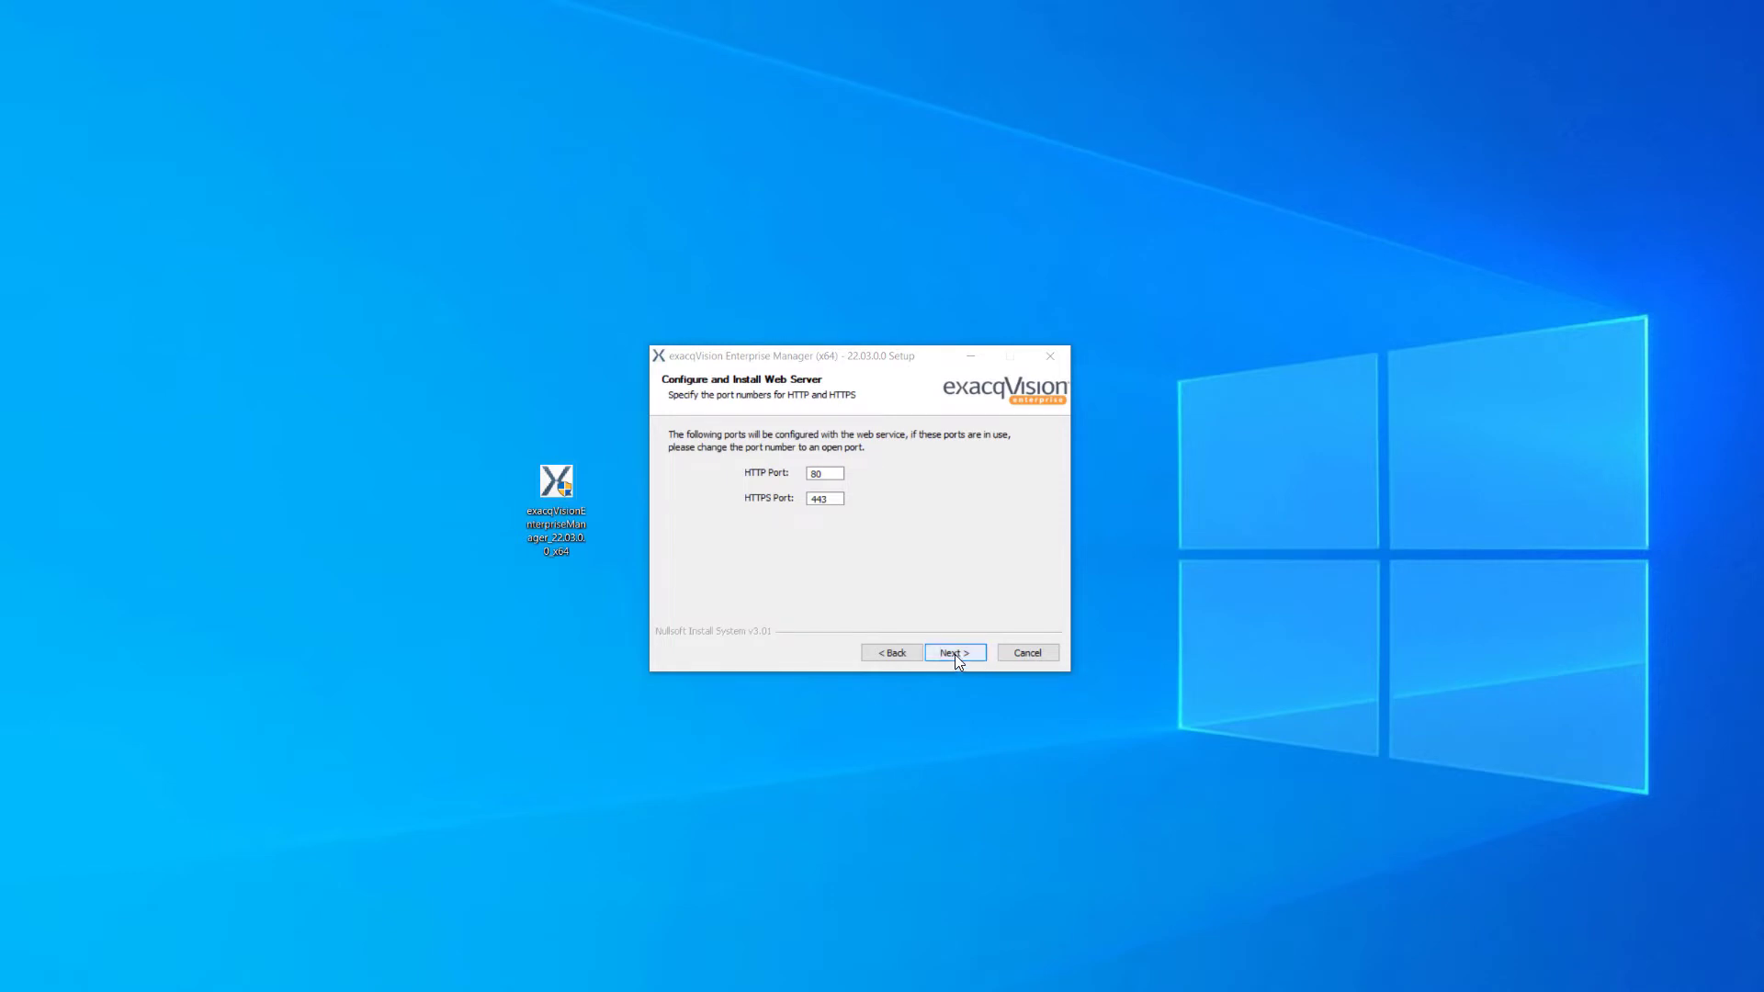
# - Keep ports 80/443 and install PostgreSQL database EnterpriseManager on 127.0.0.1 port 5432
pyautogui.click(956, 654)
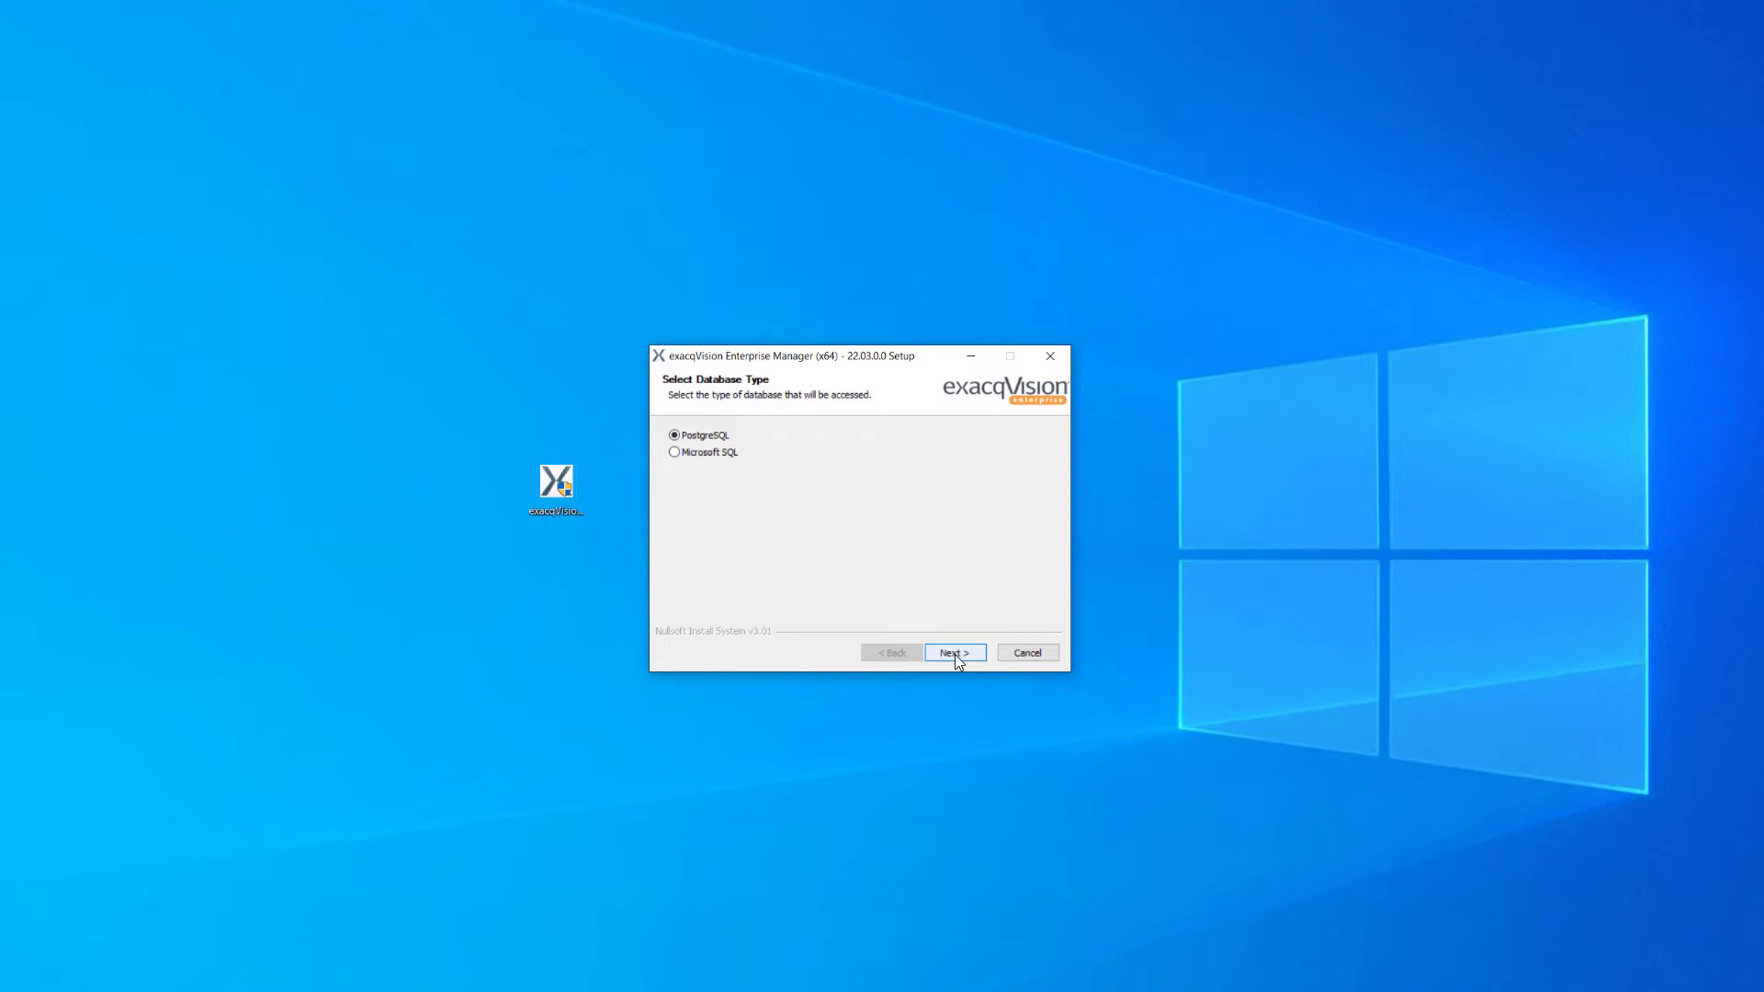
pyautogui.click(956, 654)
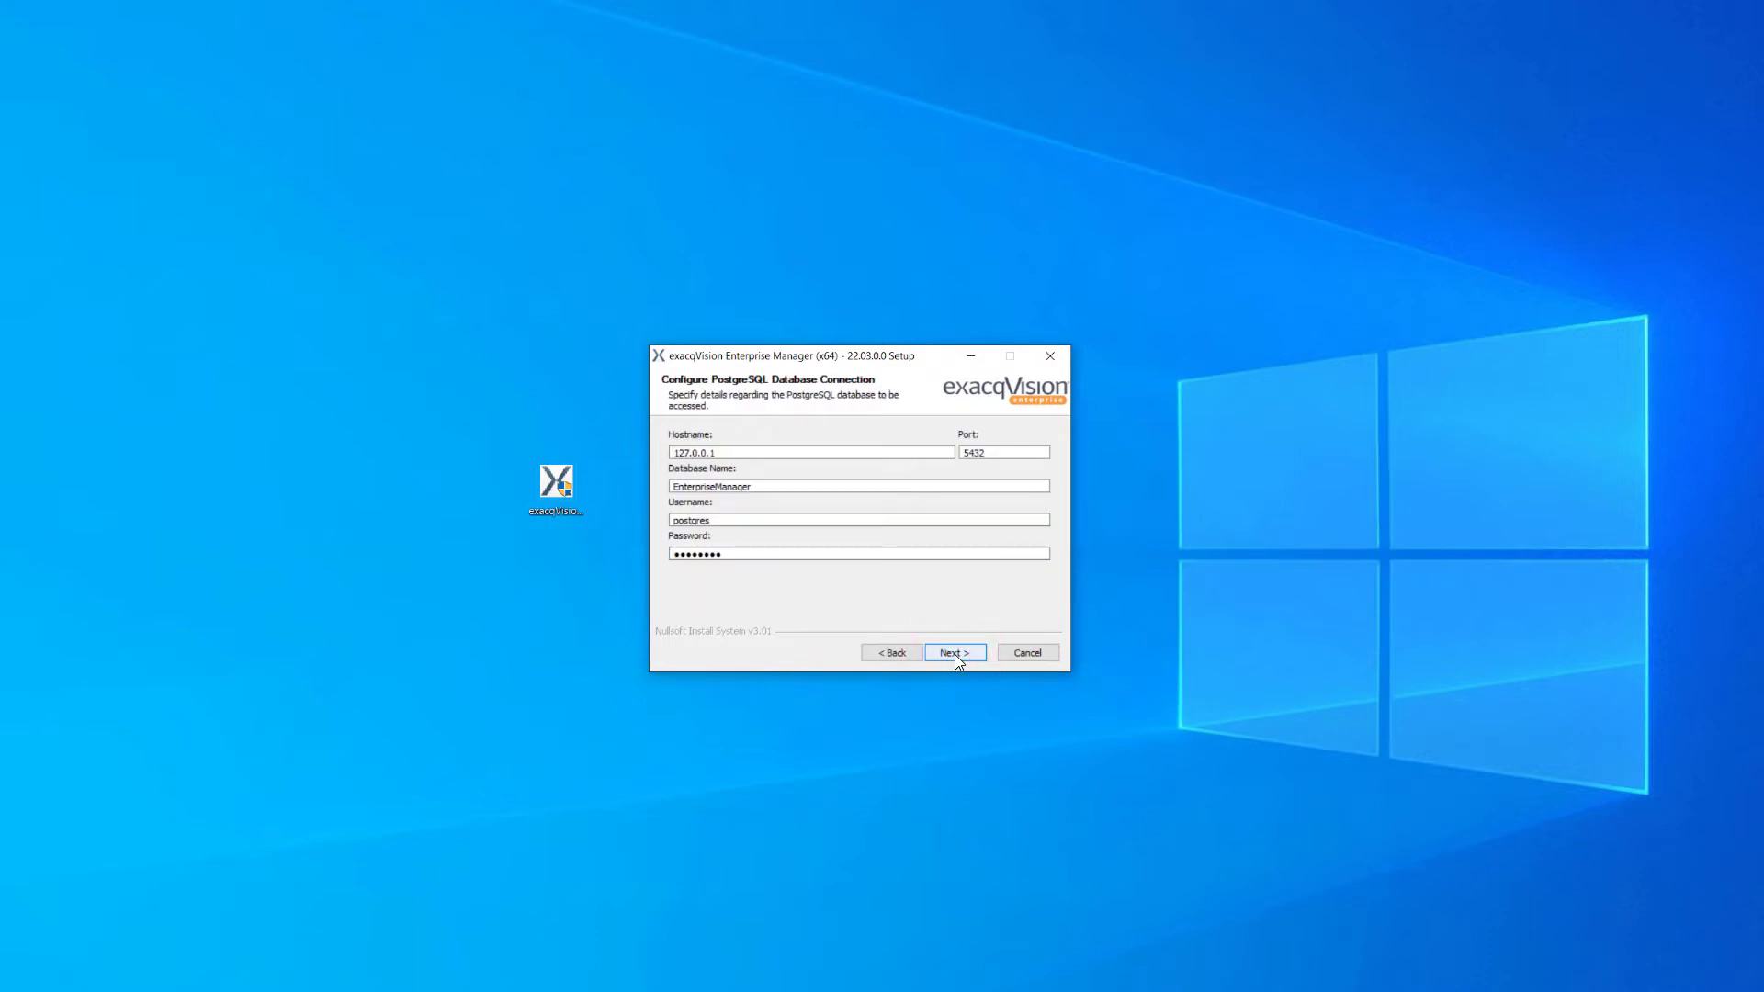
pyautogui.click(955, 654)
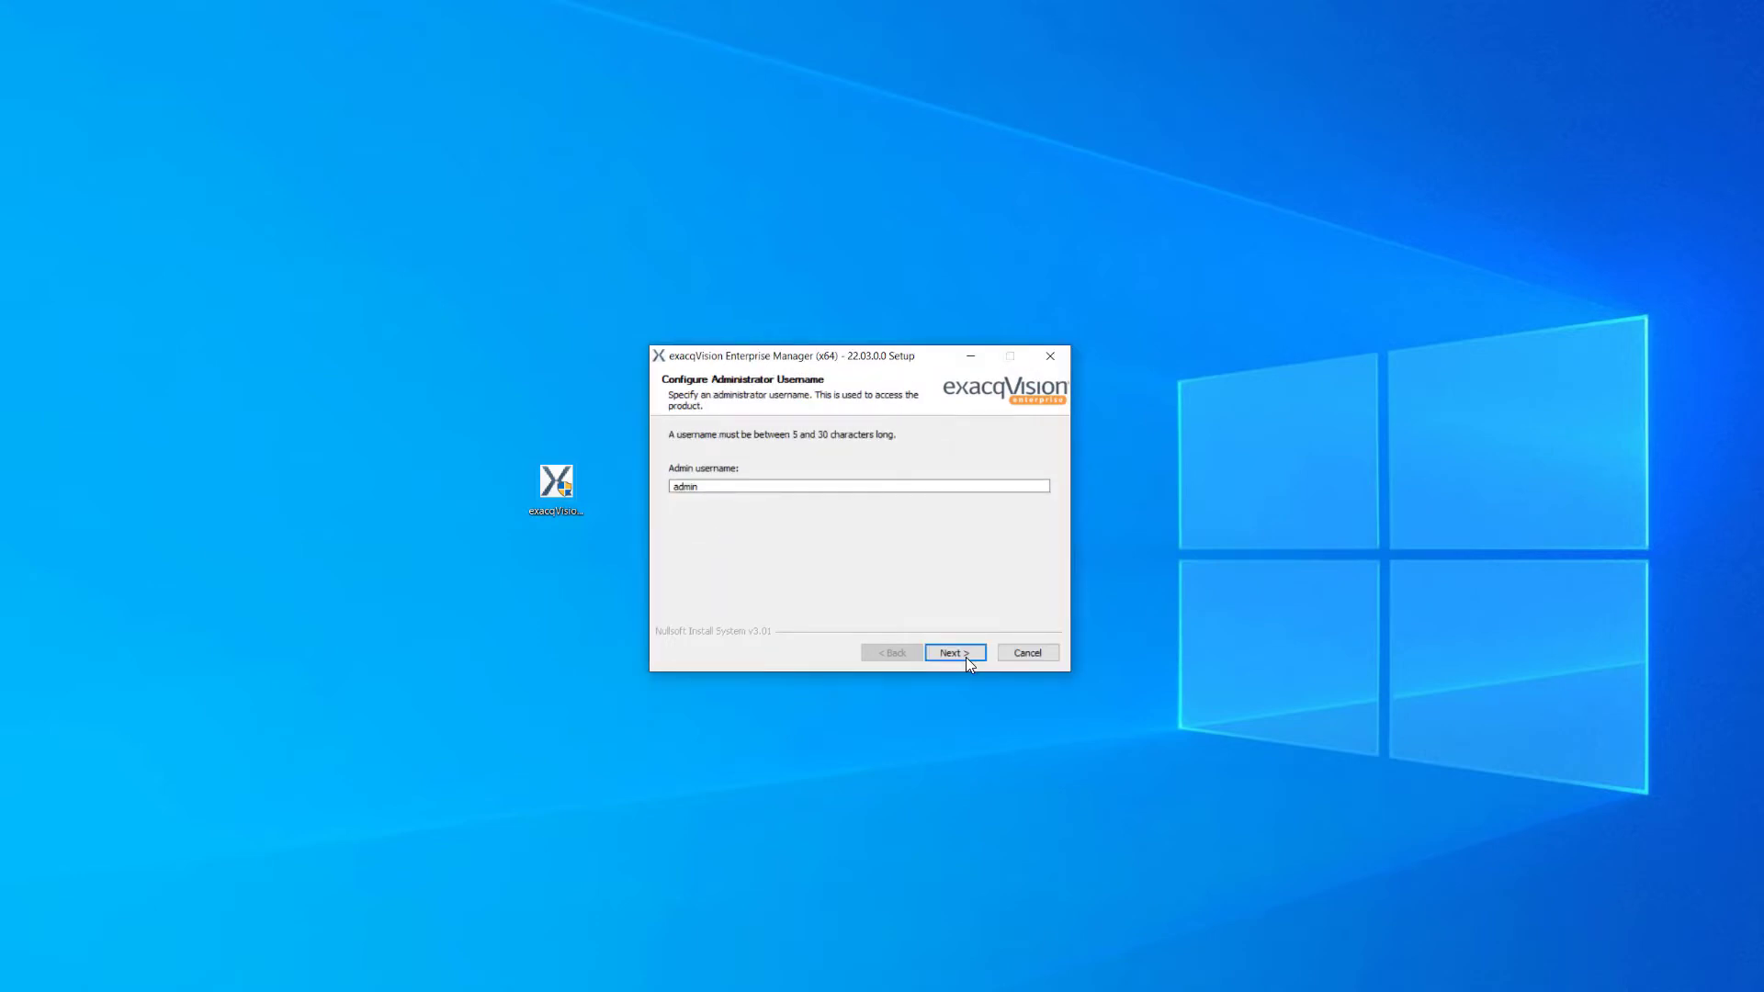
# - Keep admin as the username, enter and confirm the administrator password, and finish setup
pyautogui.click(966, 657)
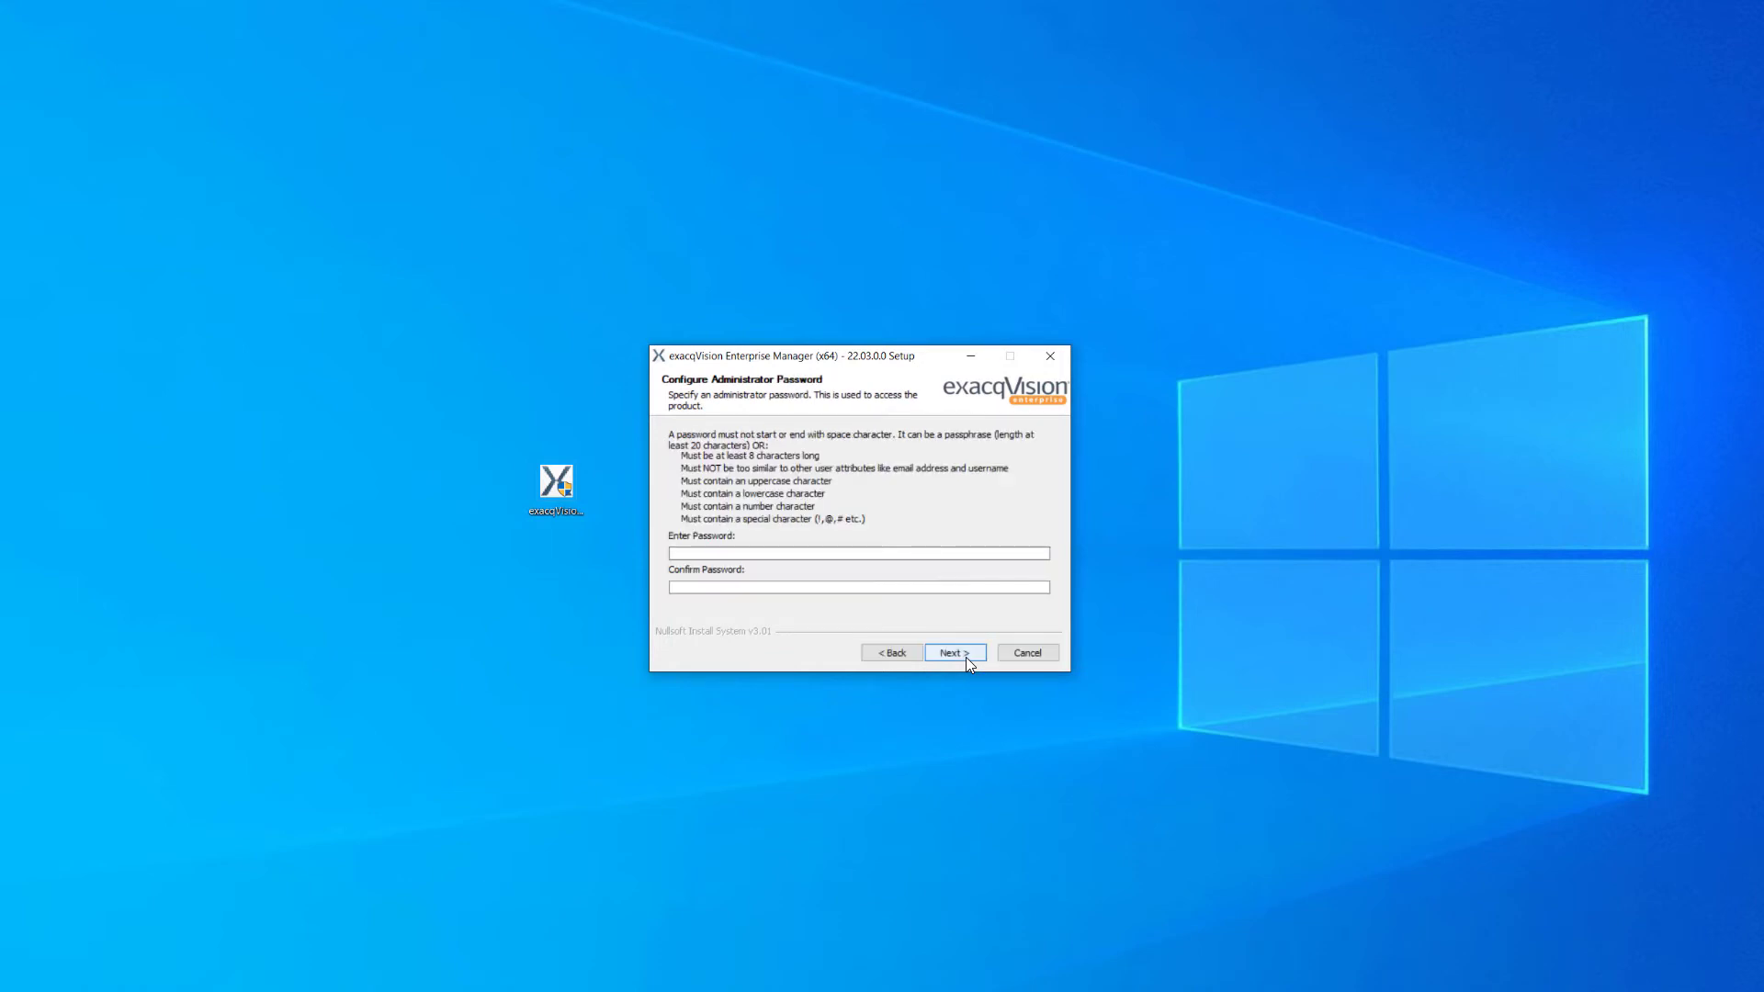
pyautogui.click(896, 550)
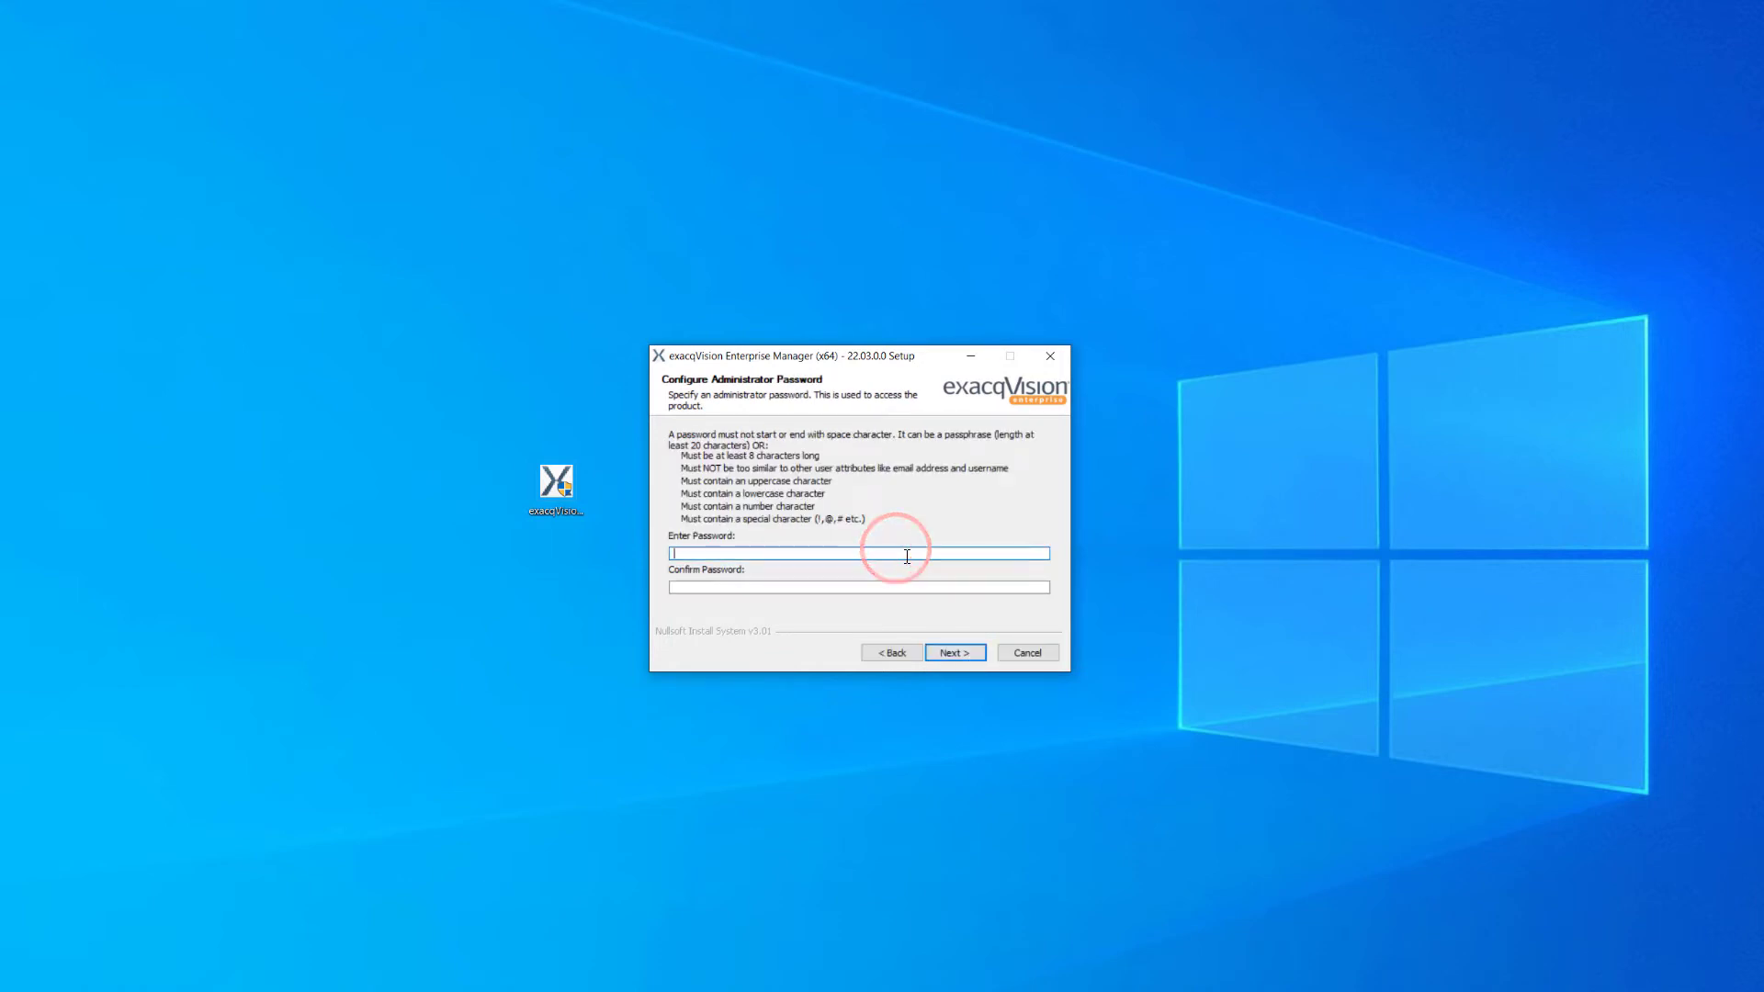
pyautogui.write('*********')
pyautogui.press('Tab')
pyautogui.write('*********')
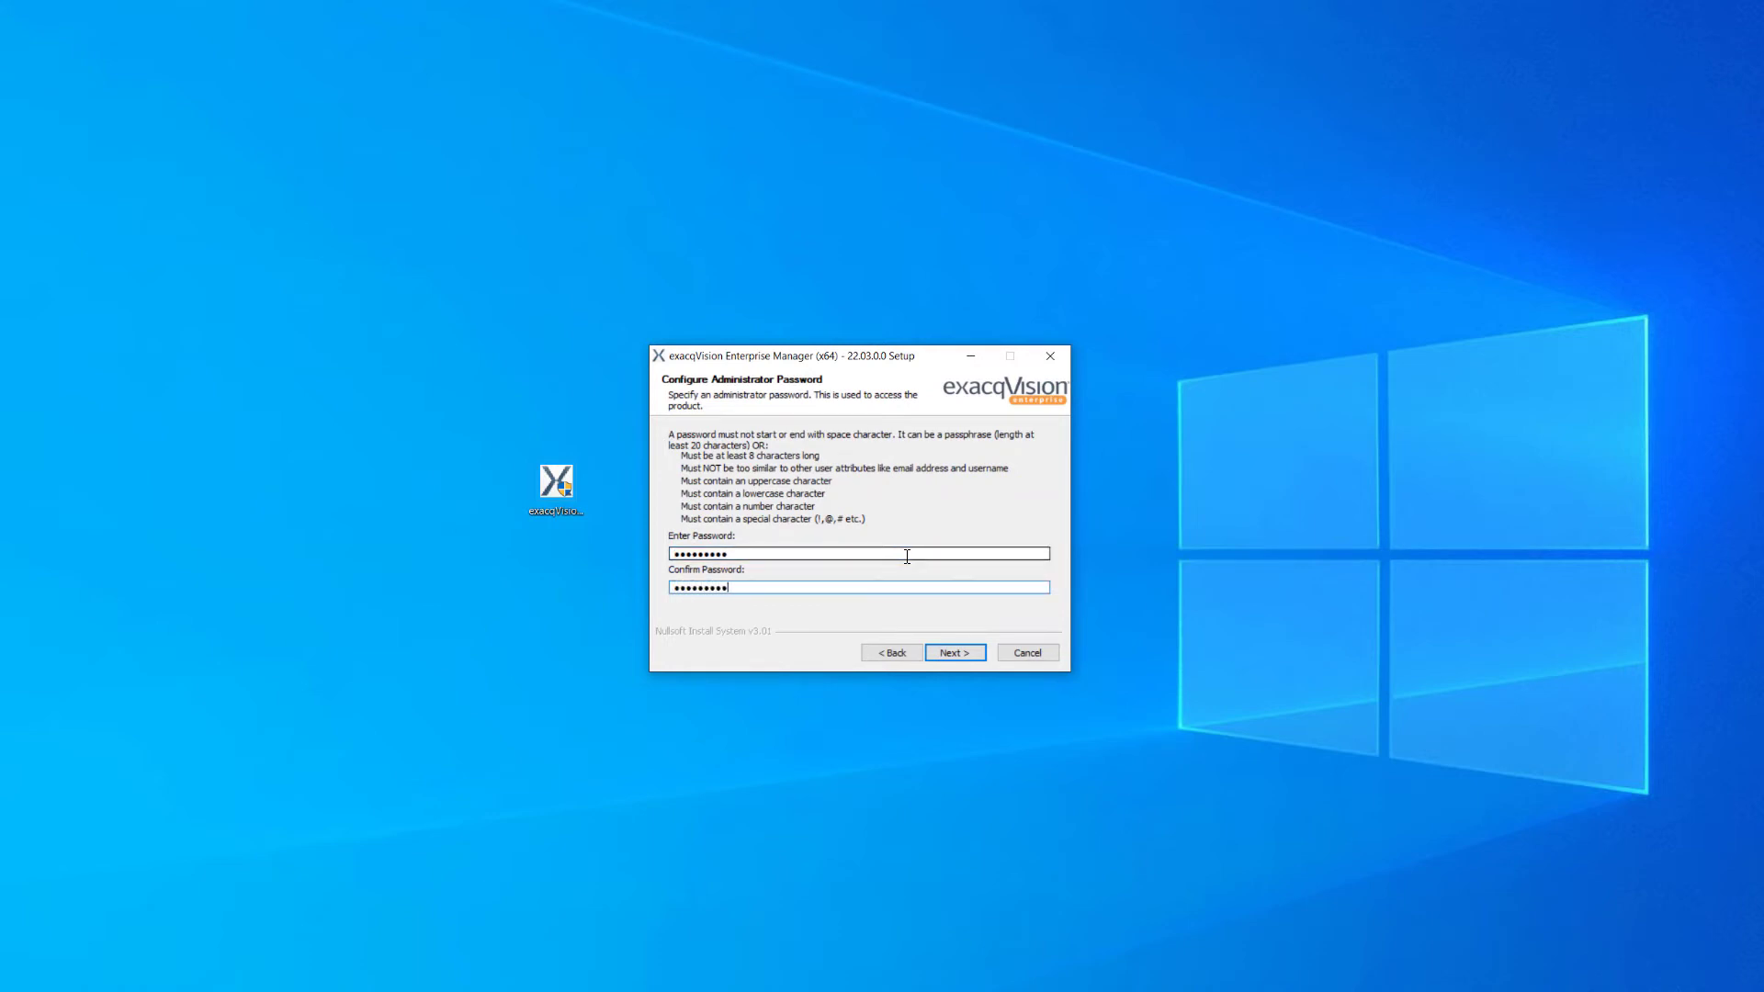
pyautogui.click(958, 651)
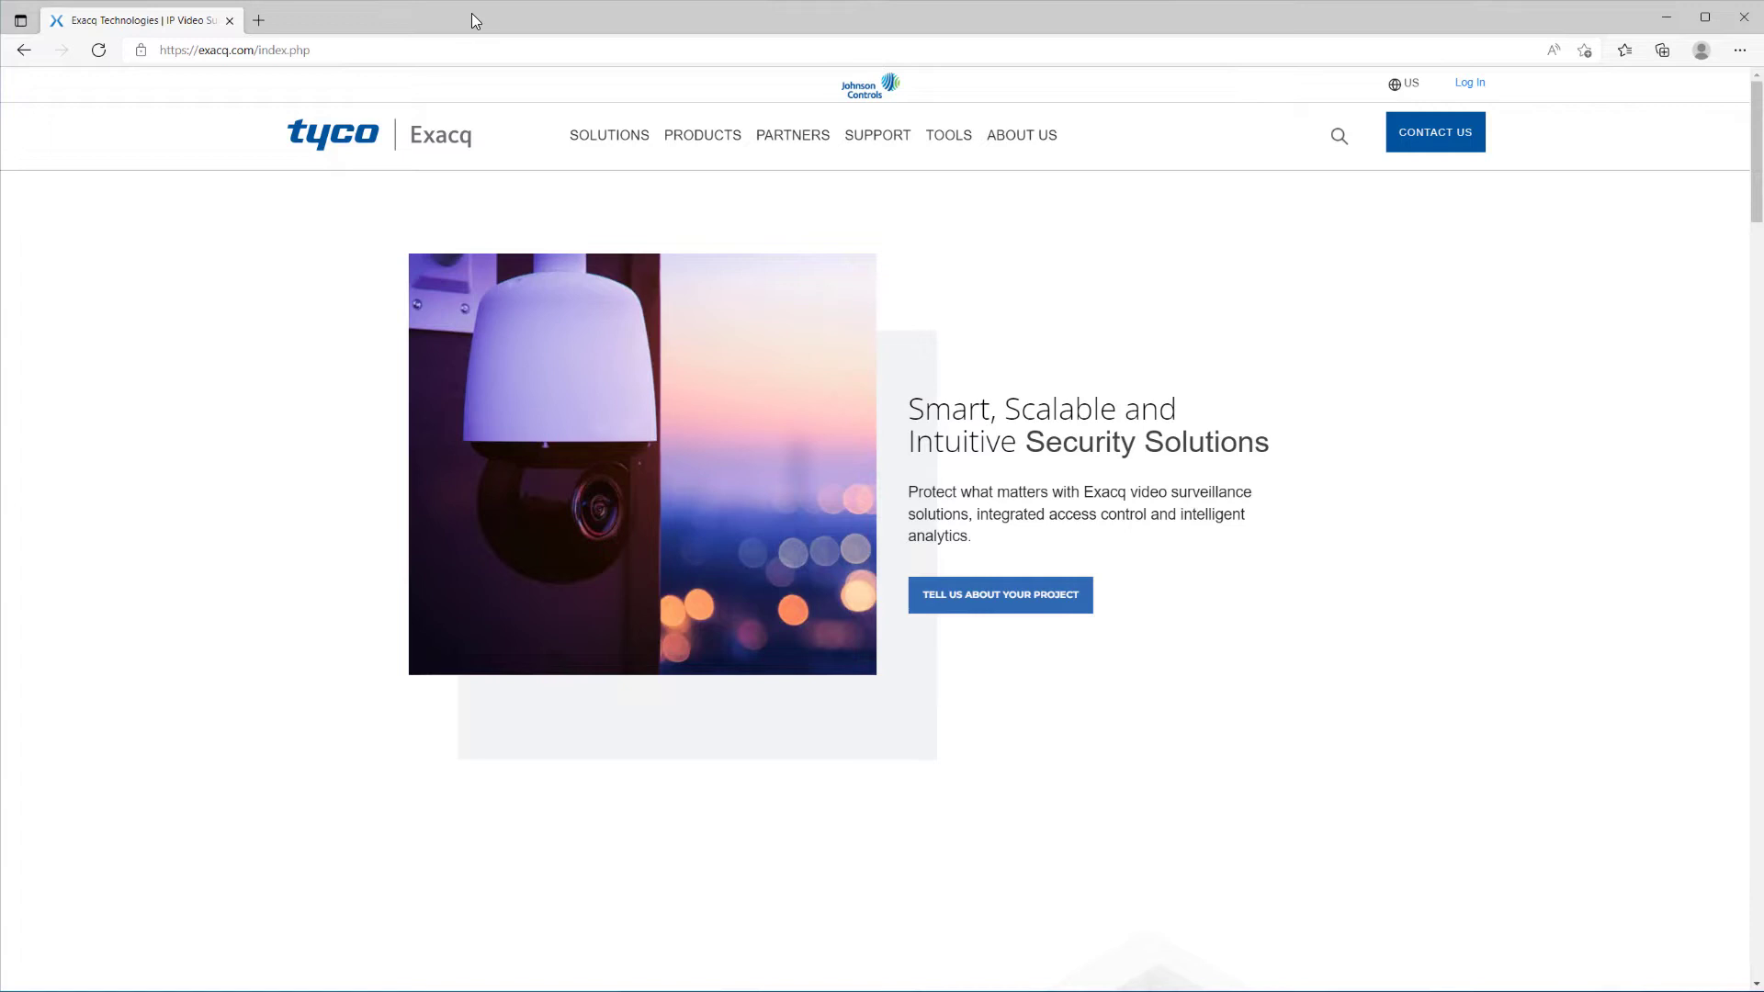
# - Browse to the locally hosted Enterprise Manager at 127.0.0.1
pyautogui.click(441, 43)
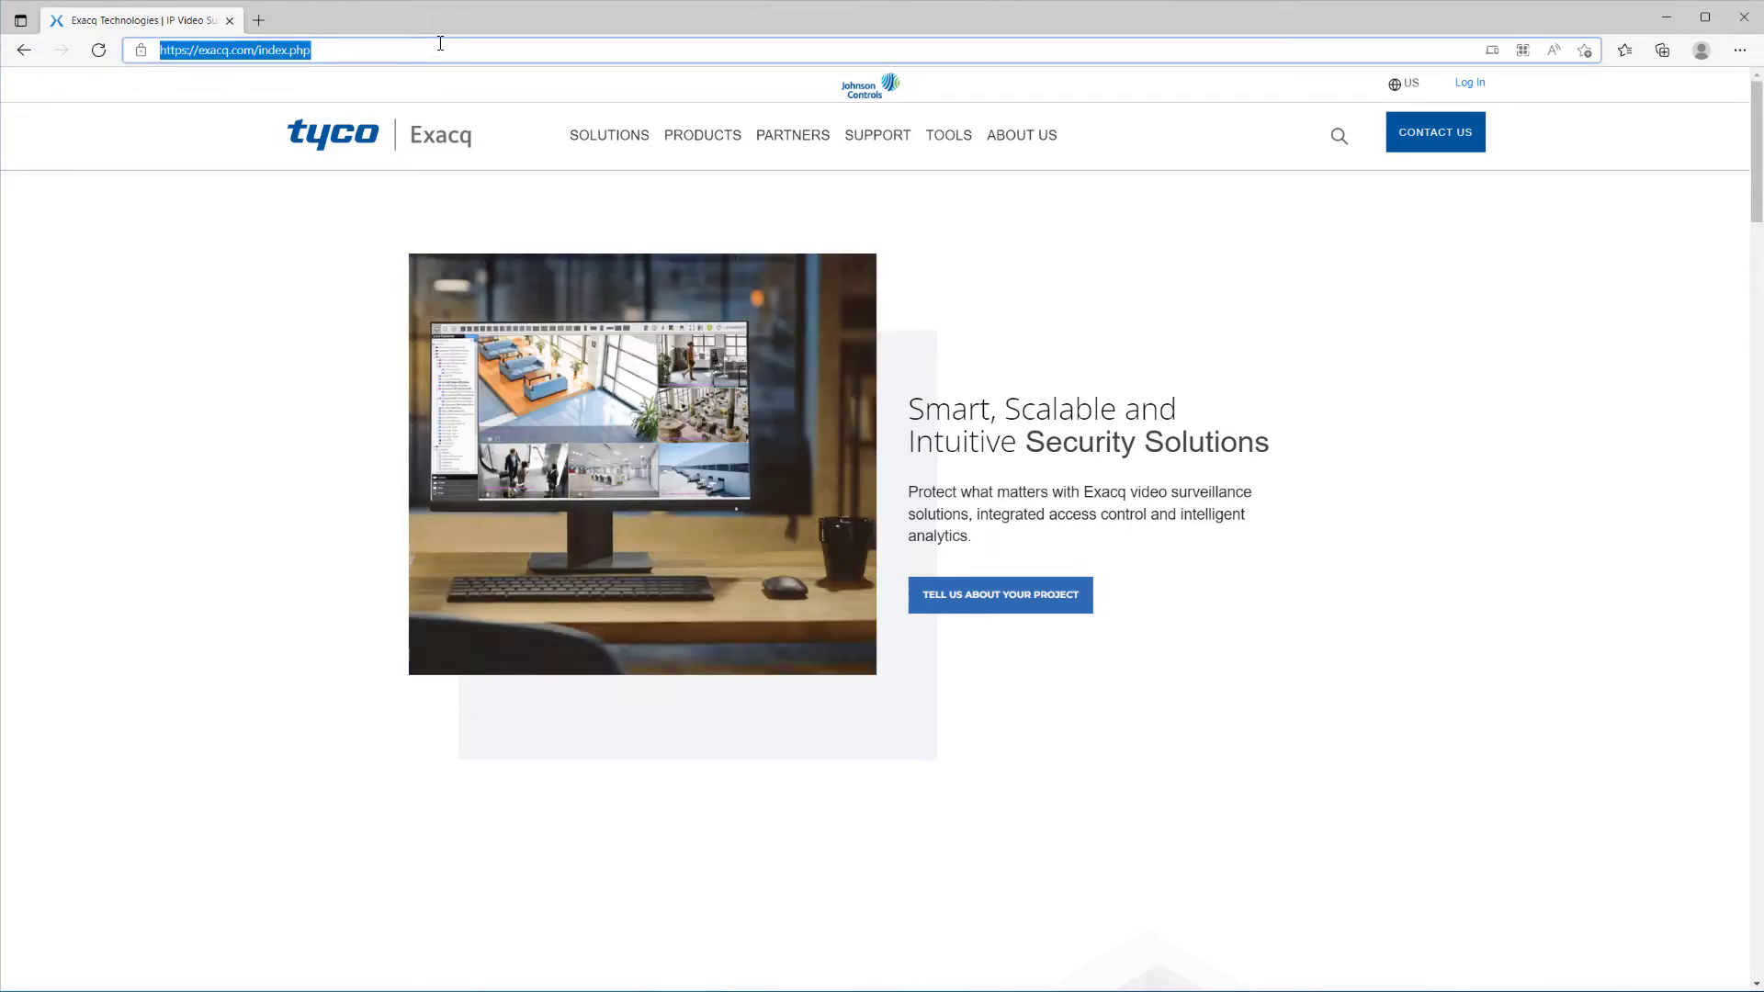
pyautogui.write('127.0.0.1')
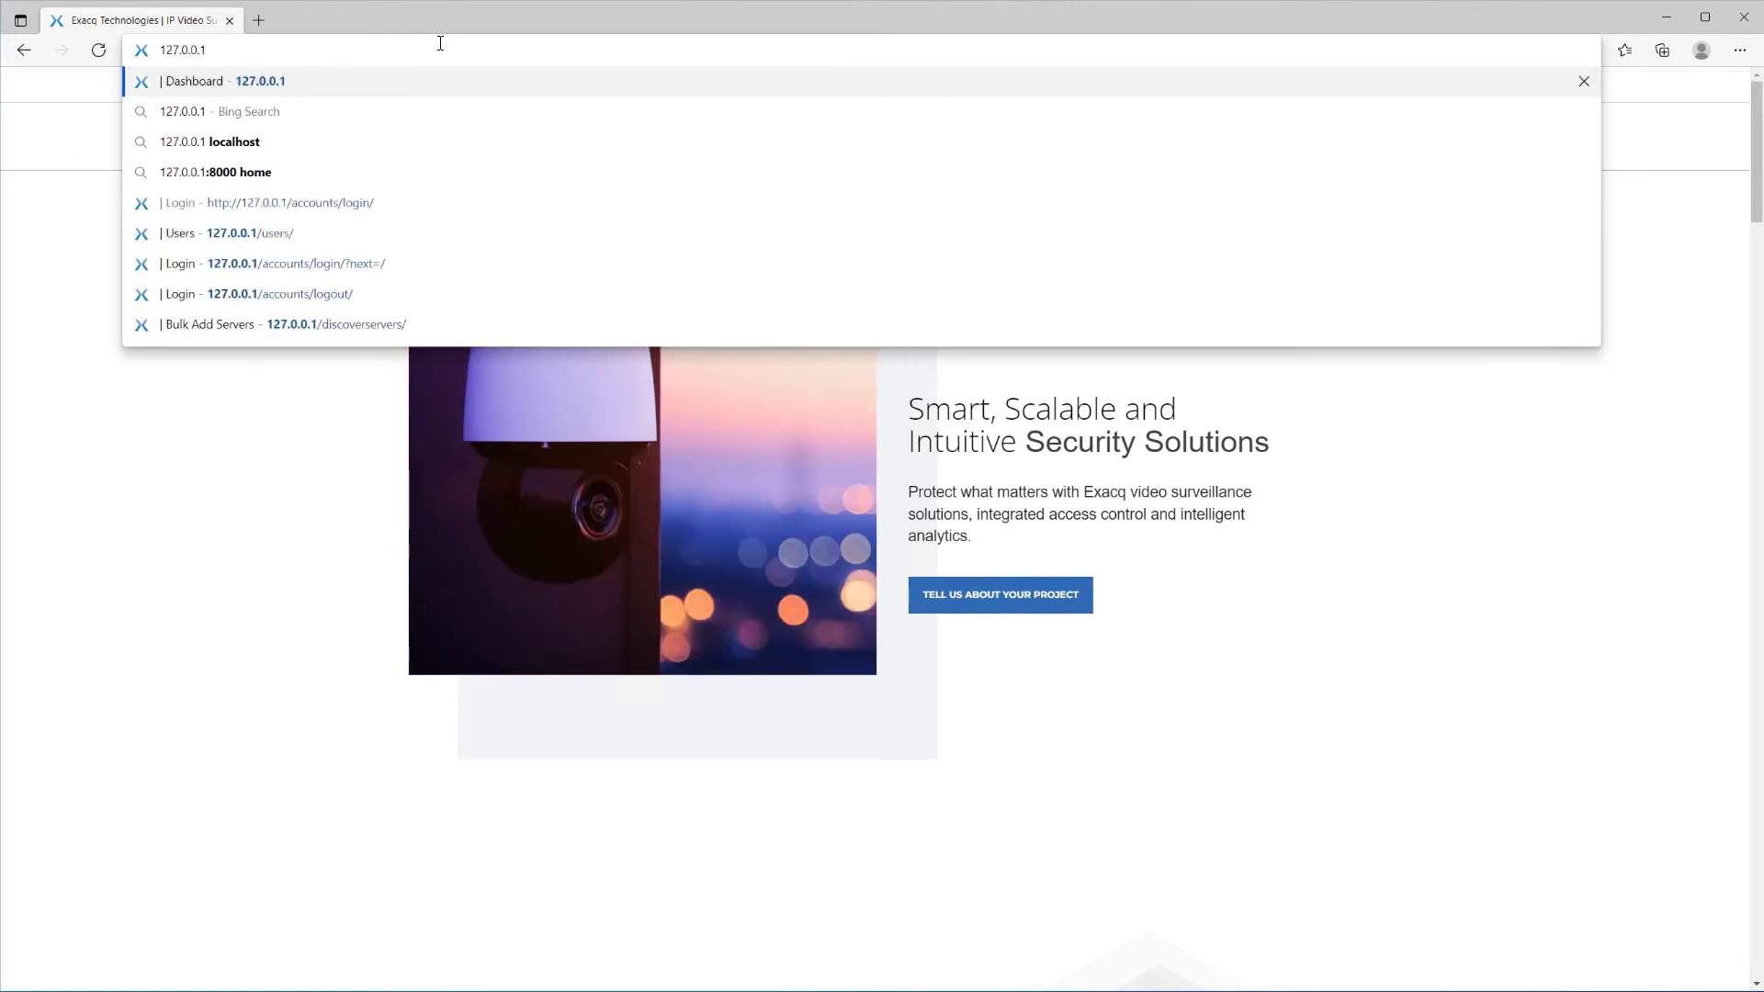
pyautogui.press('Return')
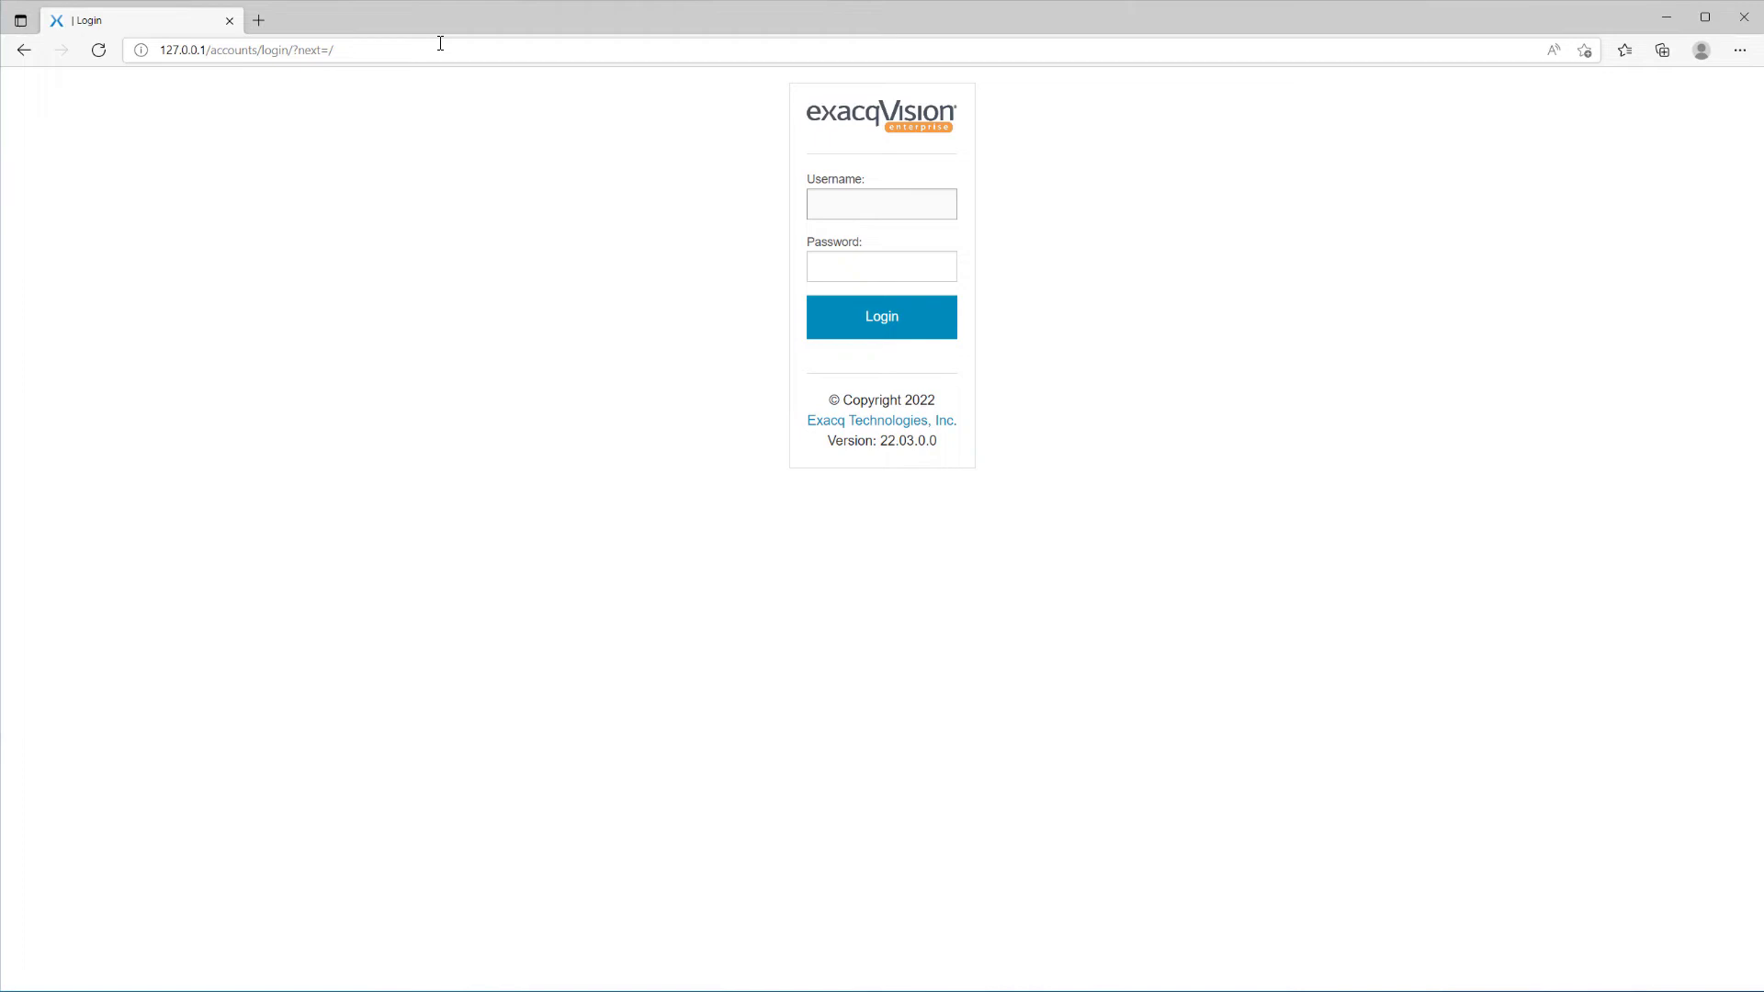
# - Fill in username admin and the account password on the login page
pyautogui.press('Tab')
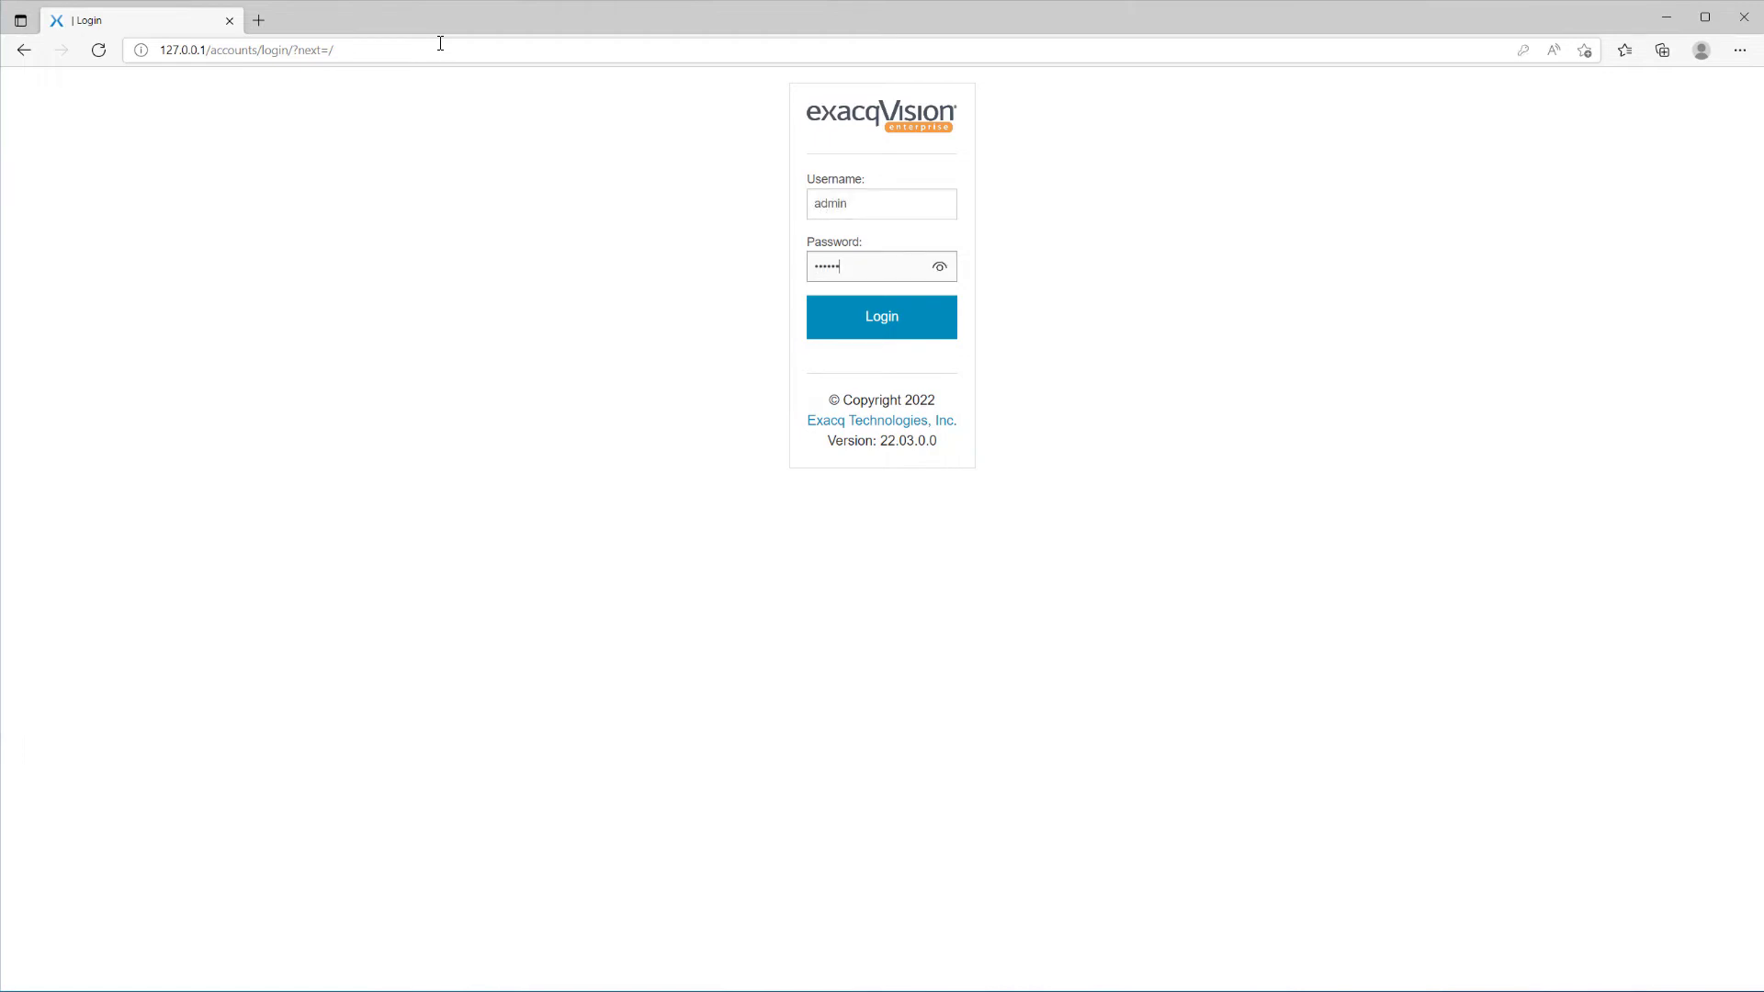
# - Log in as admin and step through the introductory tour until it closes
pyautogui.press('Return')
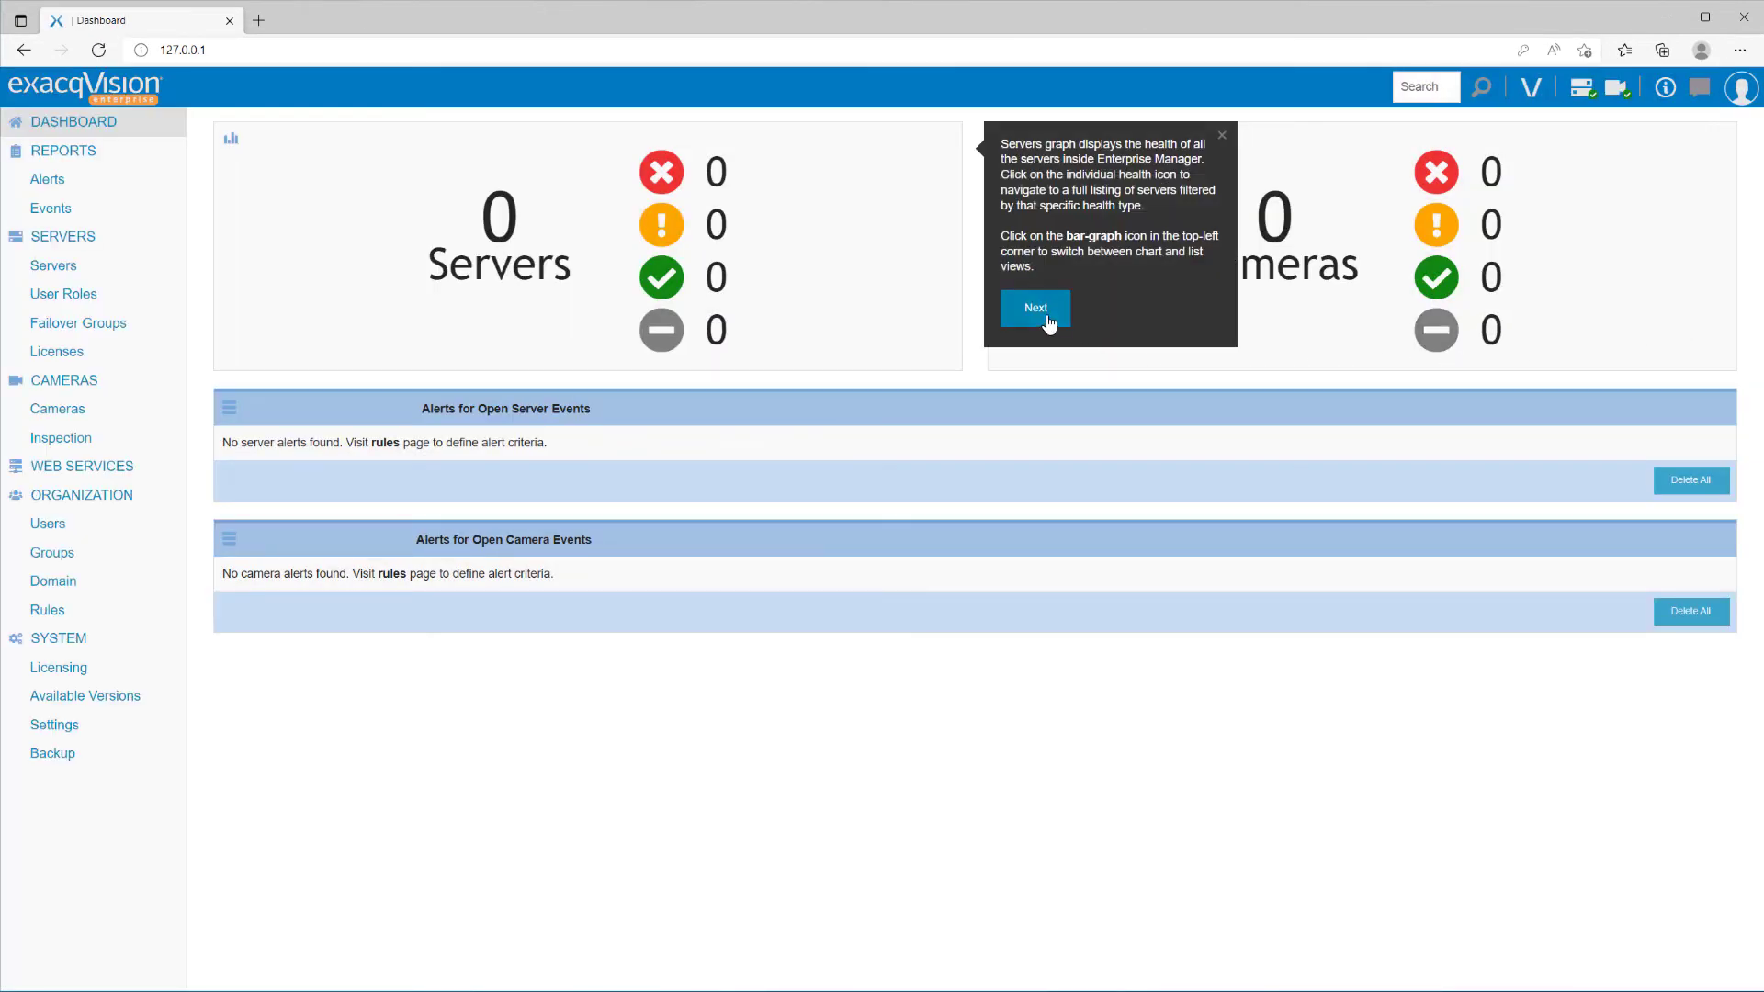
pyautogui.click(1045, 317)
pyautogui.click(786, 312)
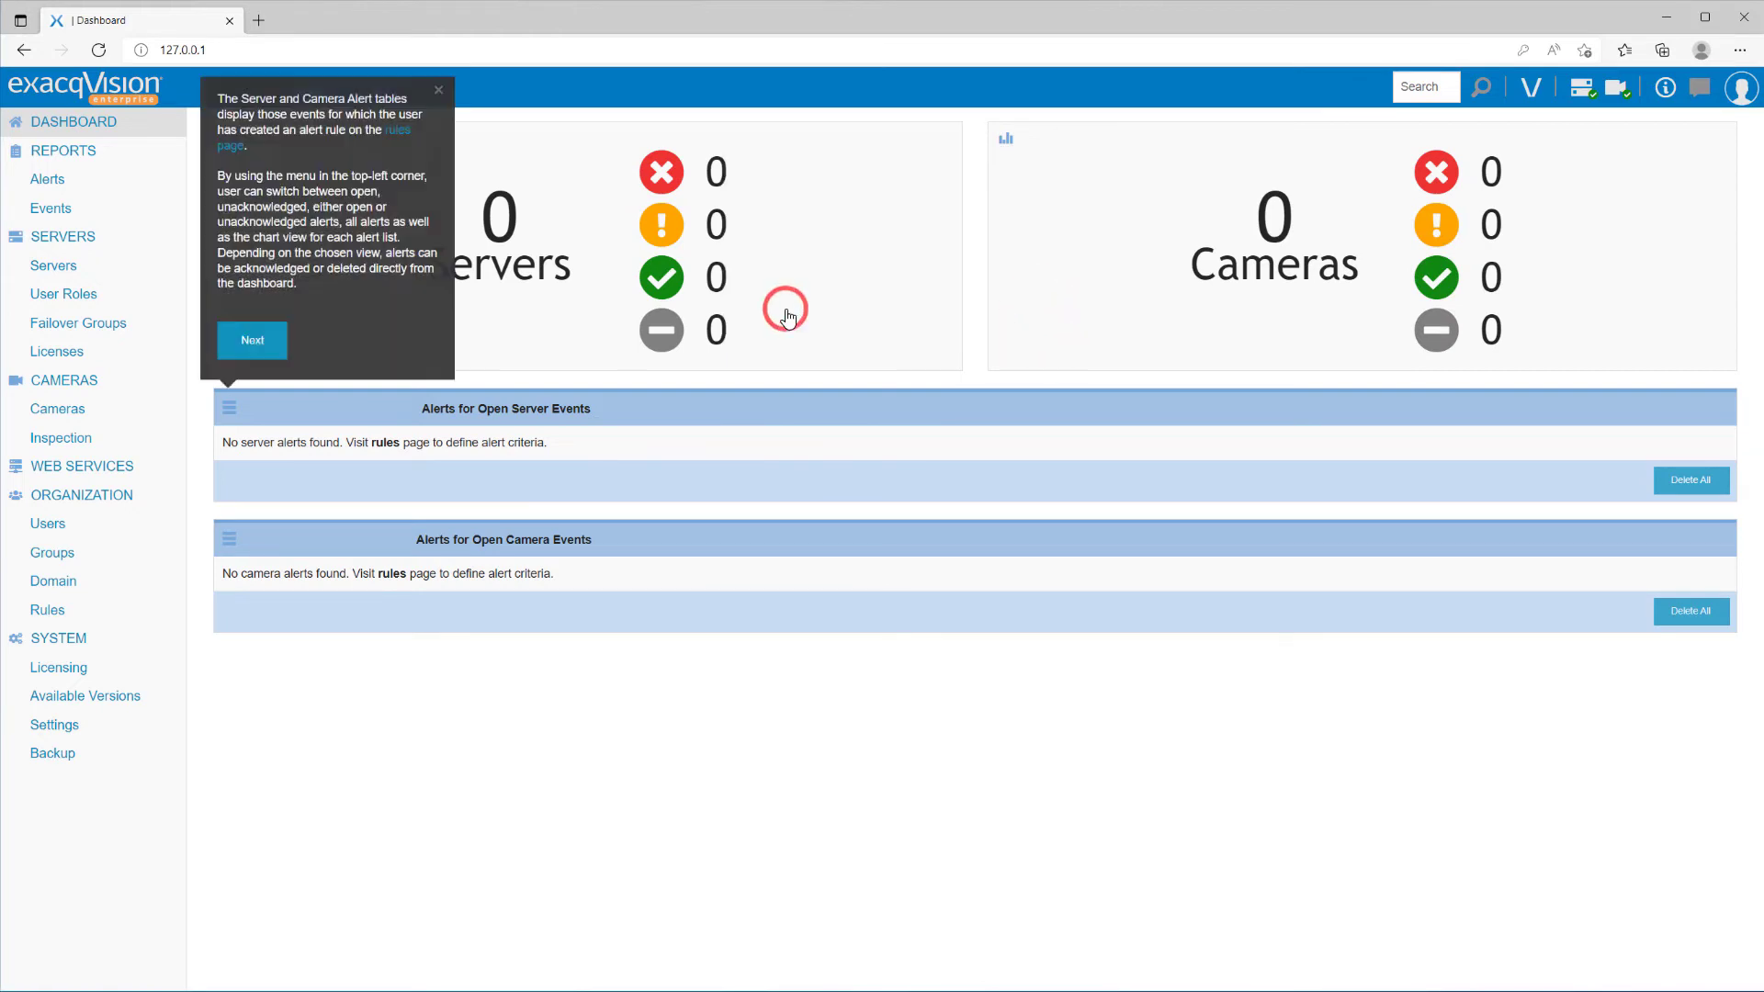
pyautogui.click(251, 340)
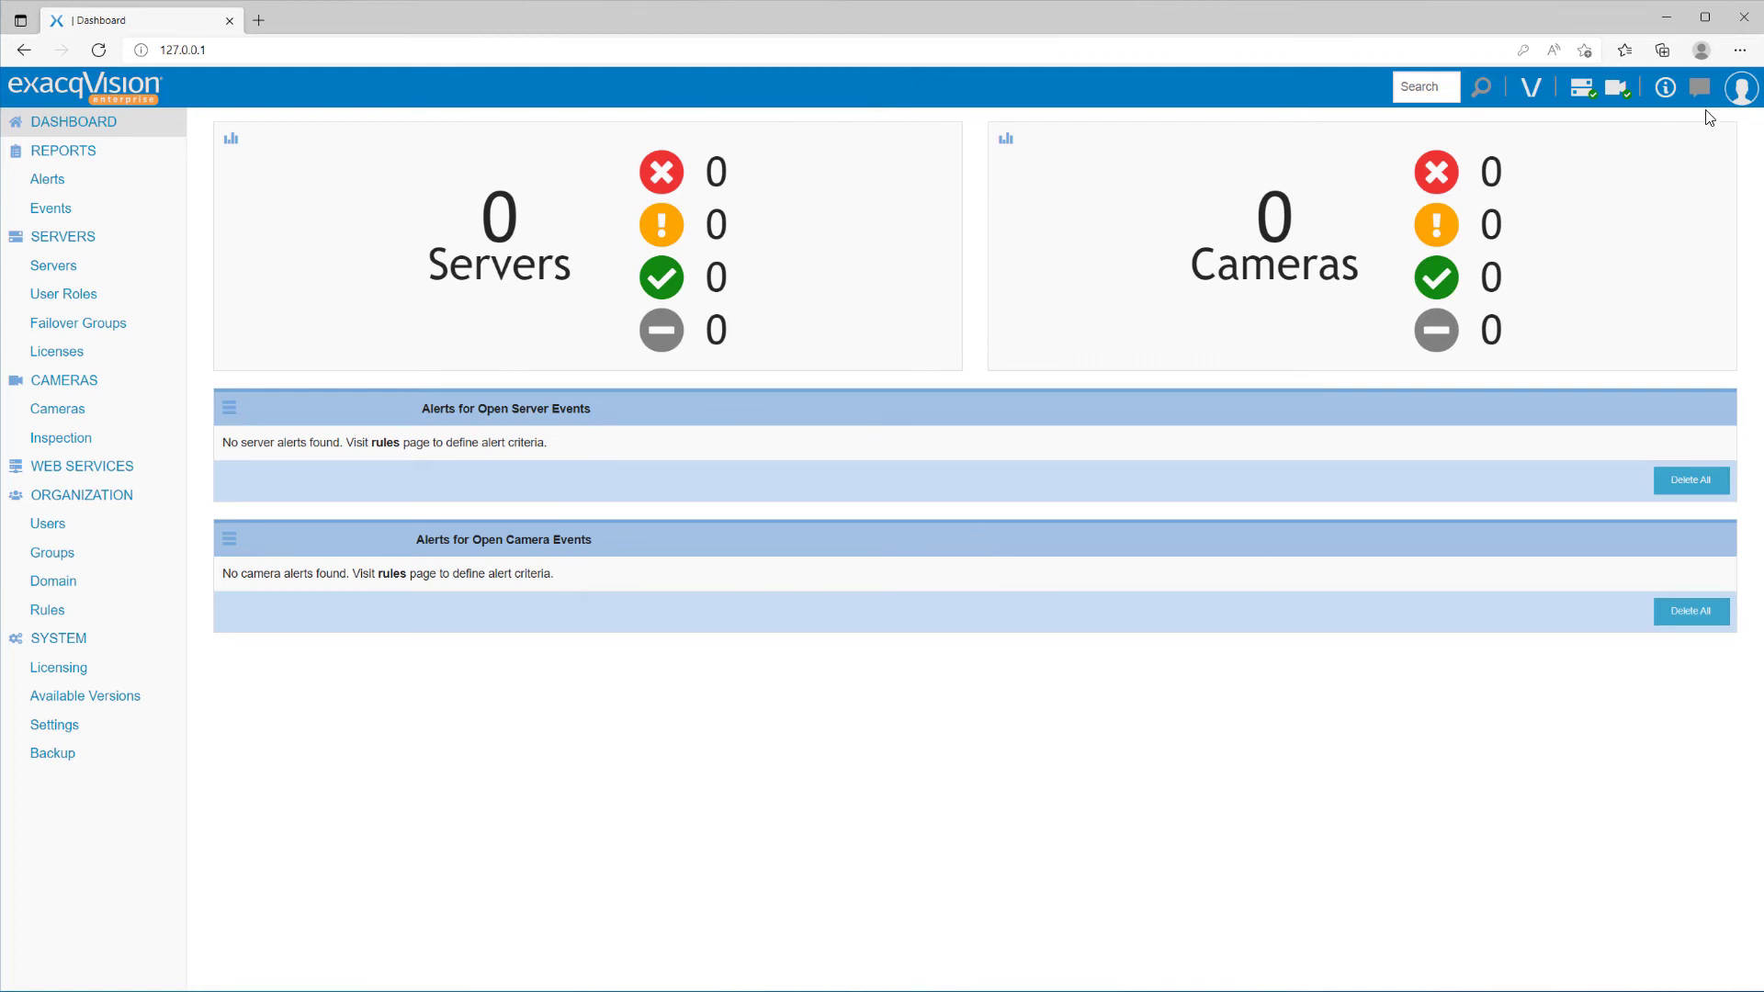
# - Check the user, help, camera and server health menus, then bring up Launch exacqVision Client
pyautogui.click(1738, 95)
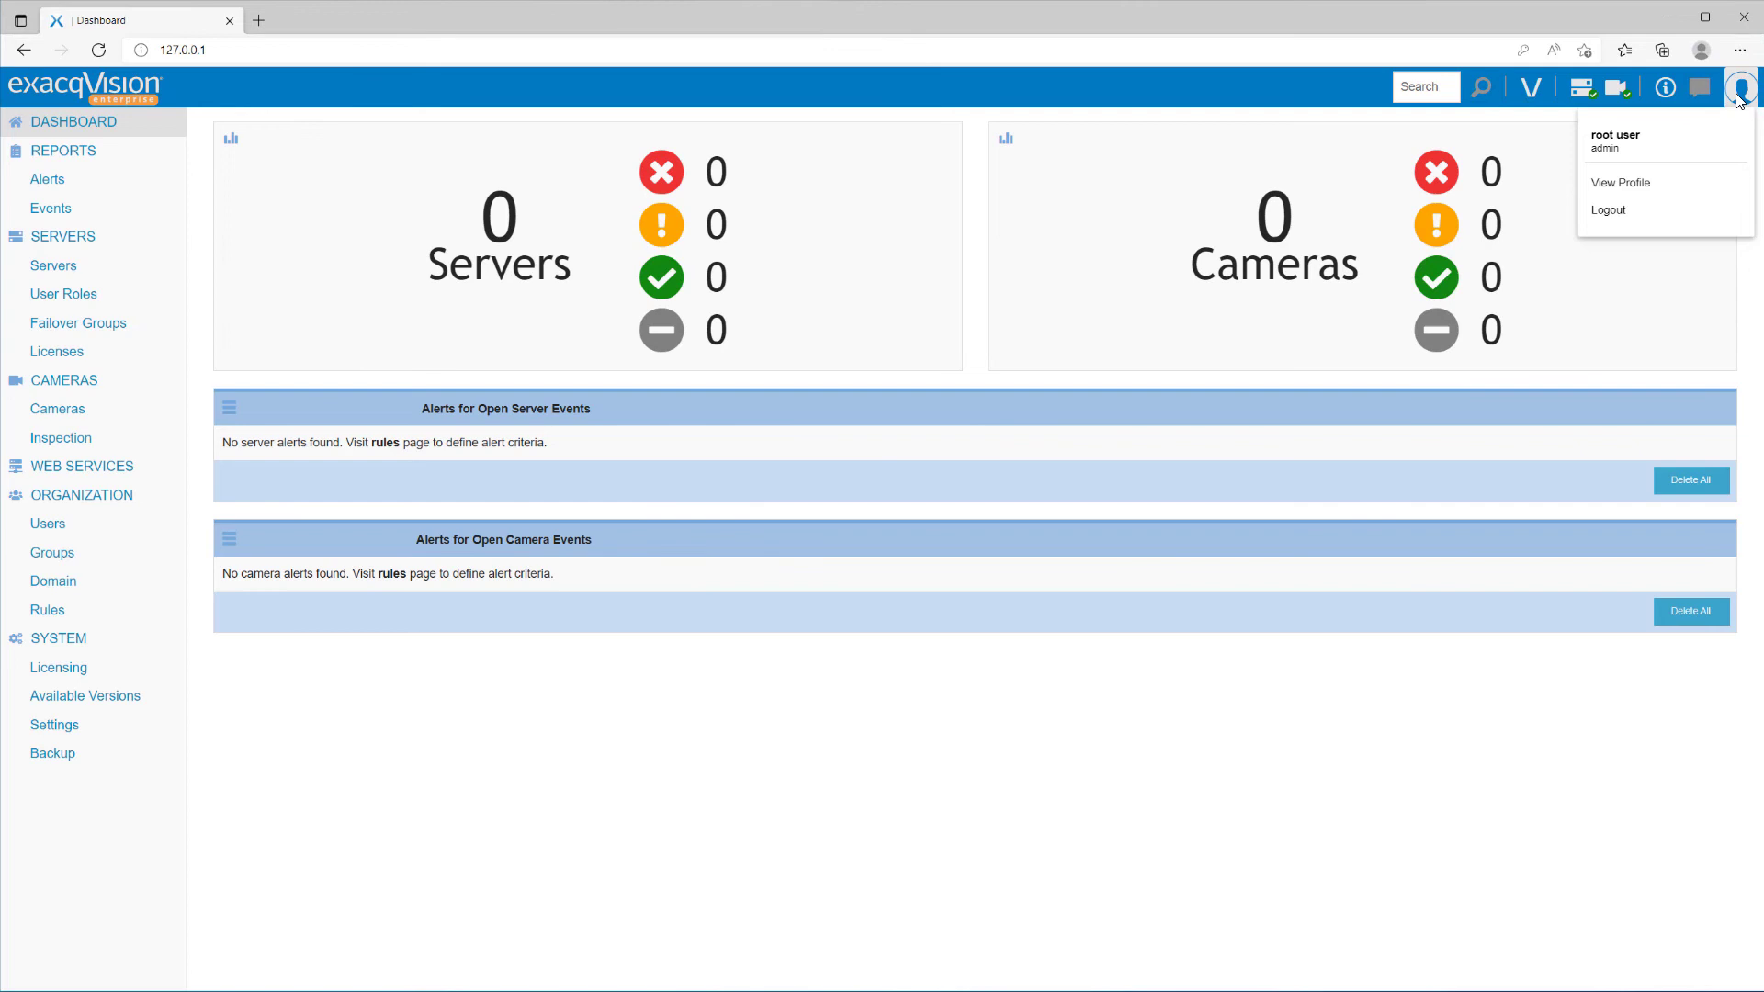
pyautogui.click(1667, 92)
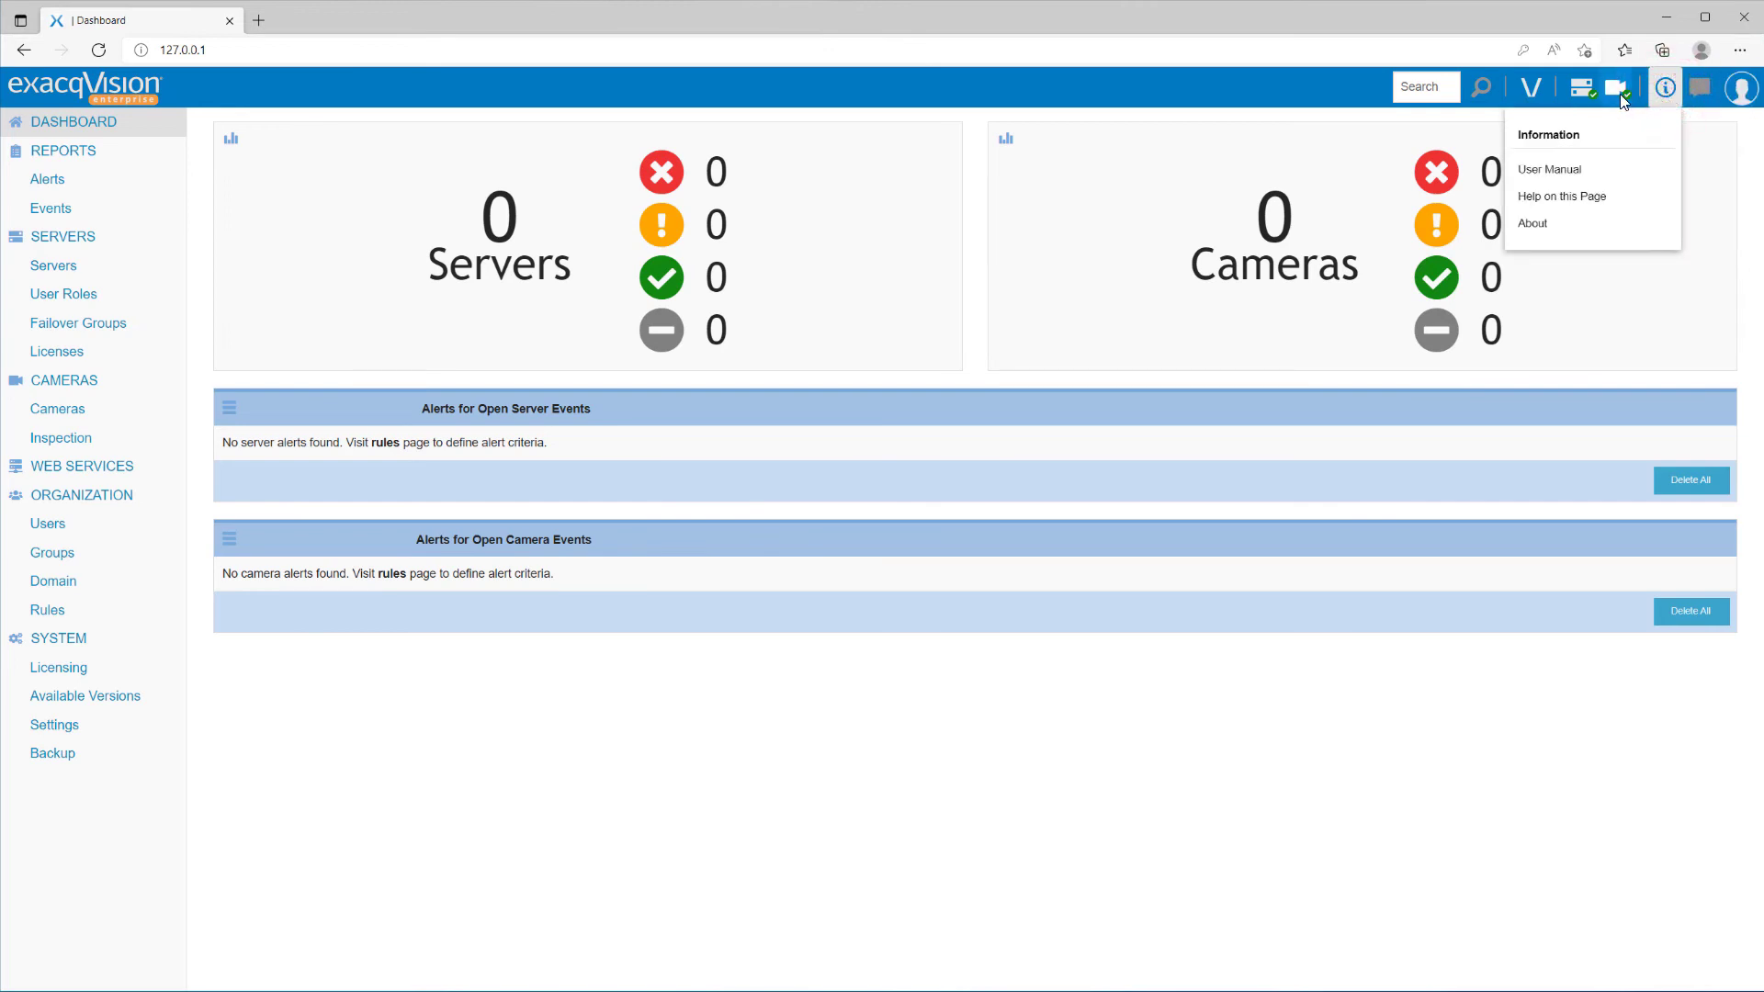
pyautogui.click(1620, 92)
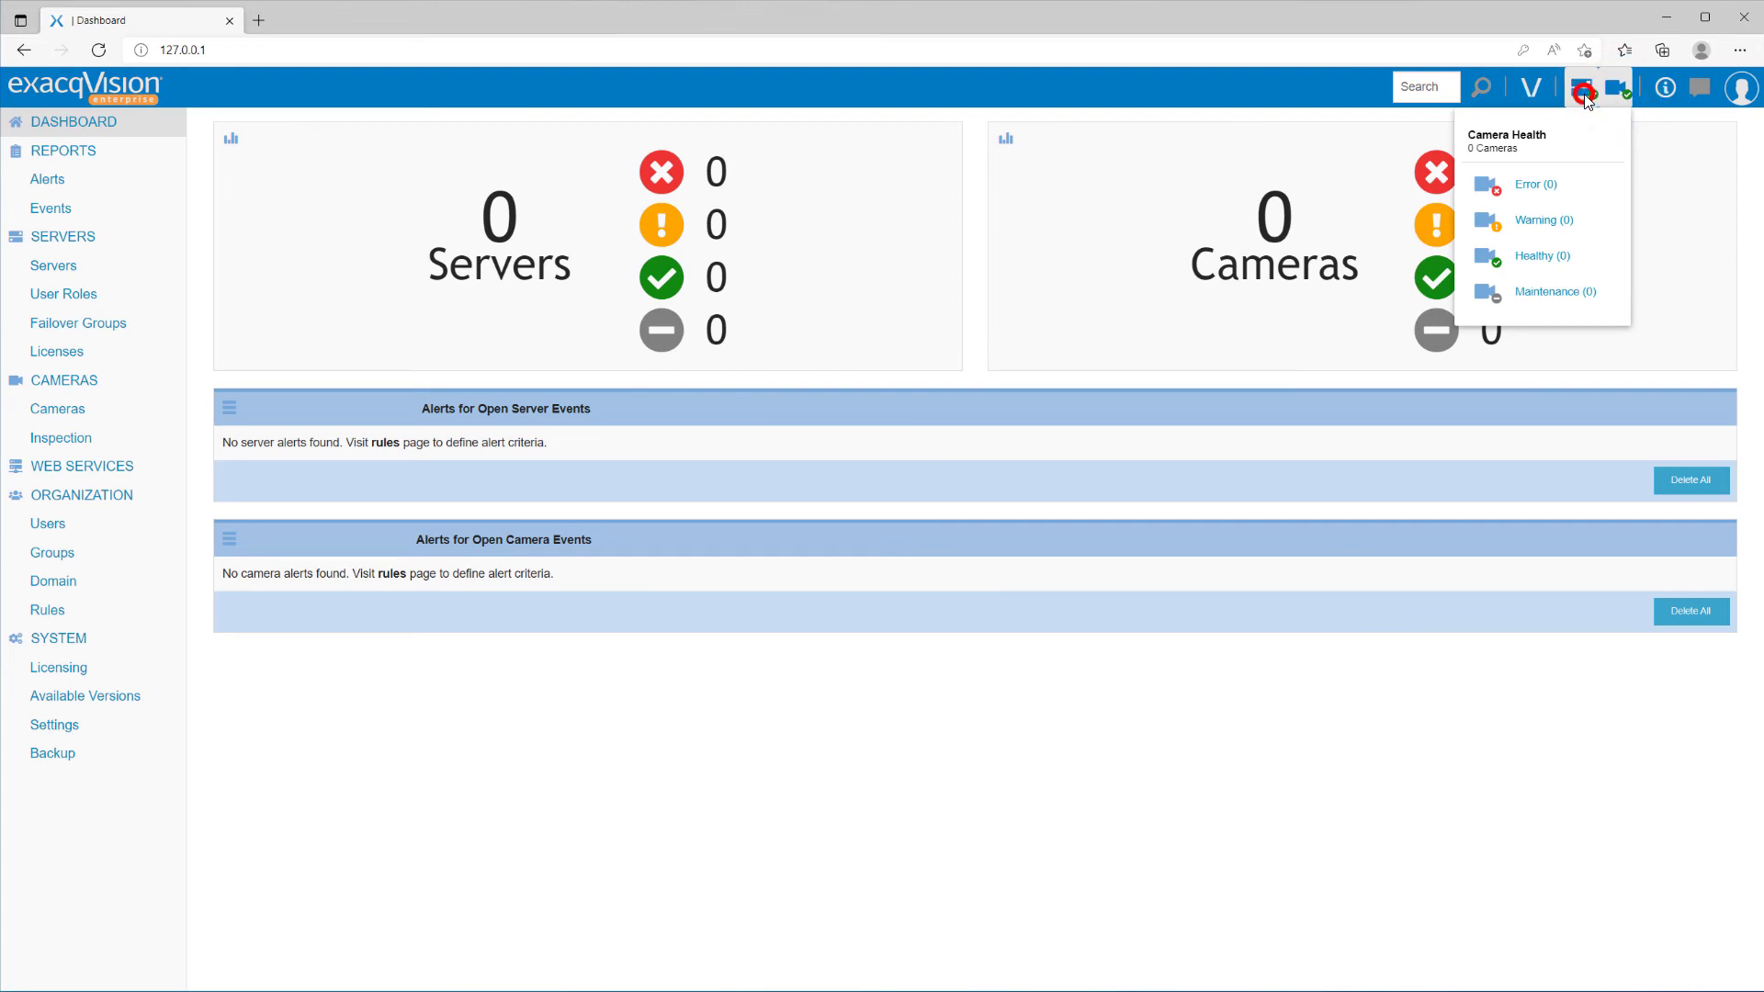
pyautogui.click(1584, 92)
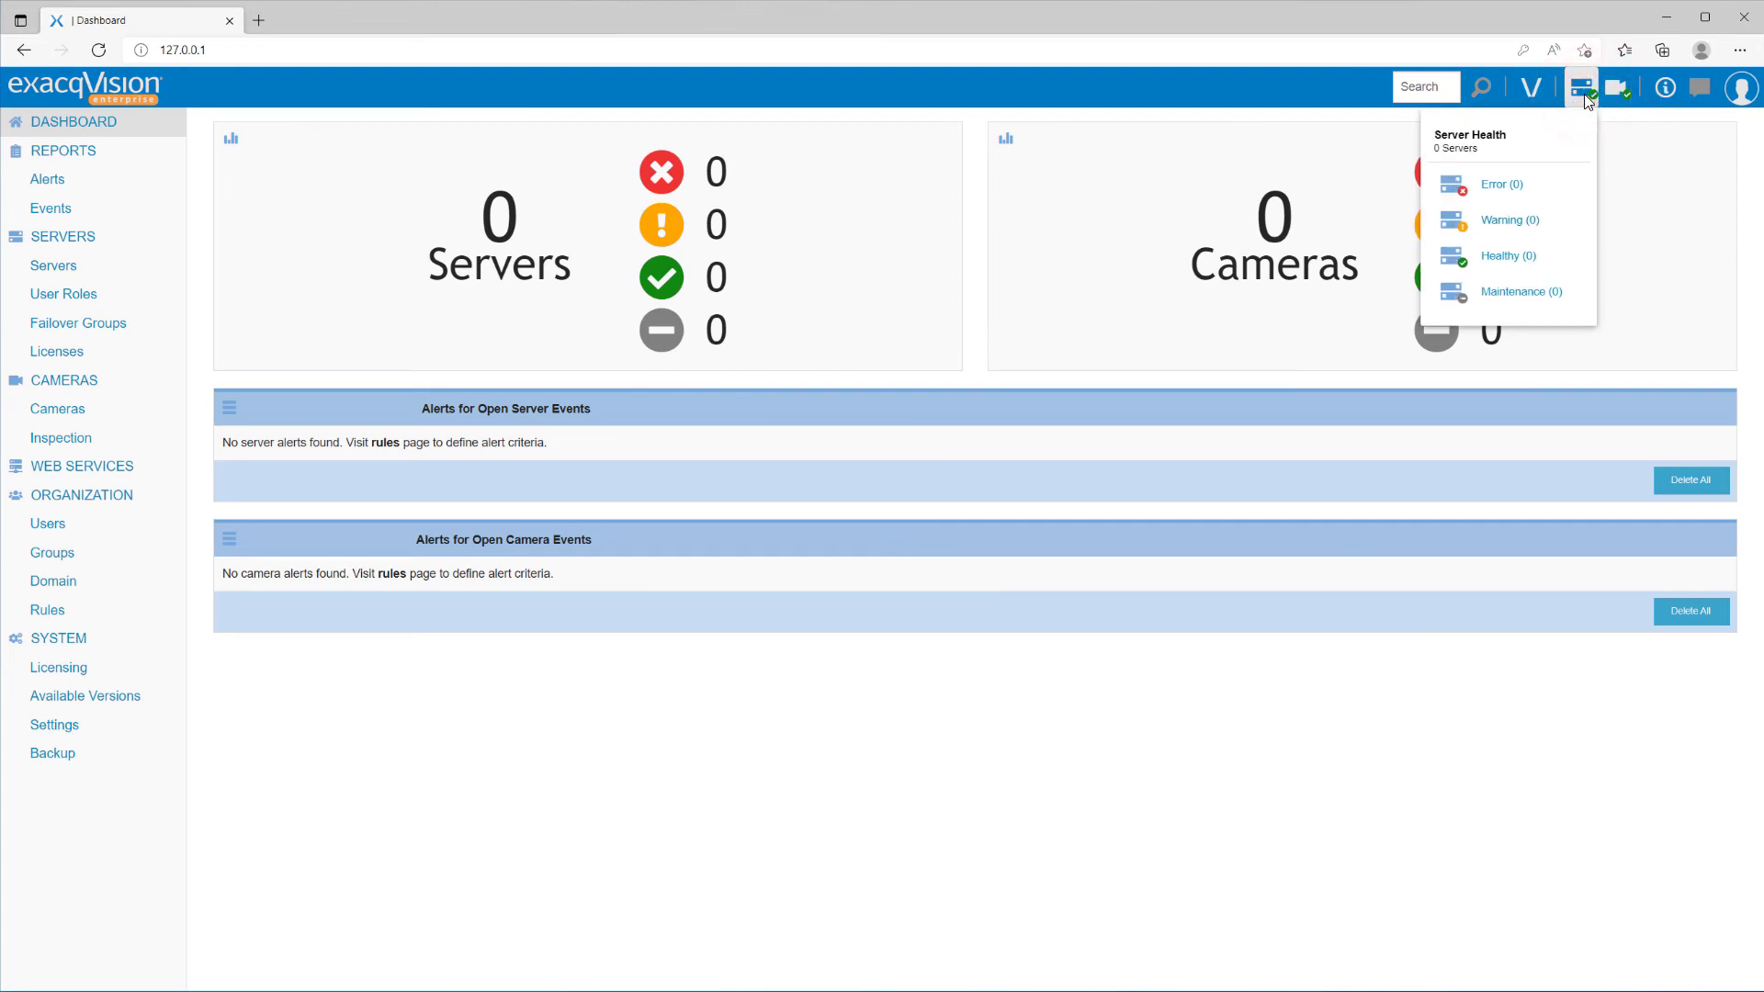
pyautogui.click(1533, 92)
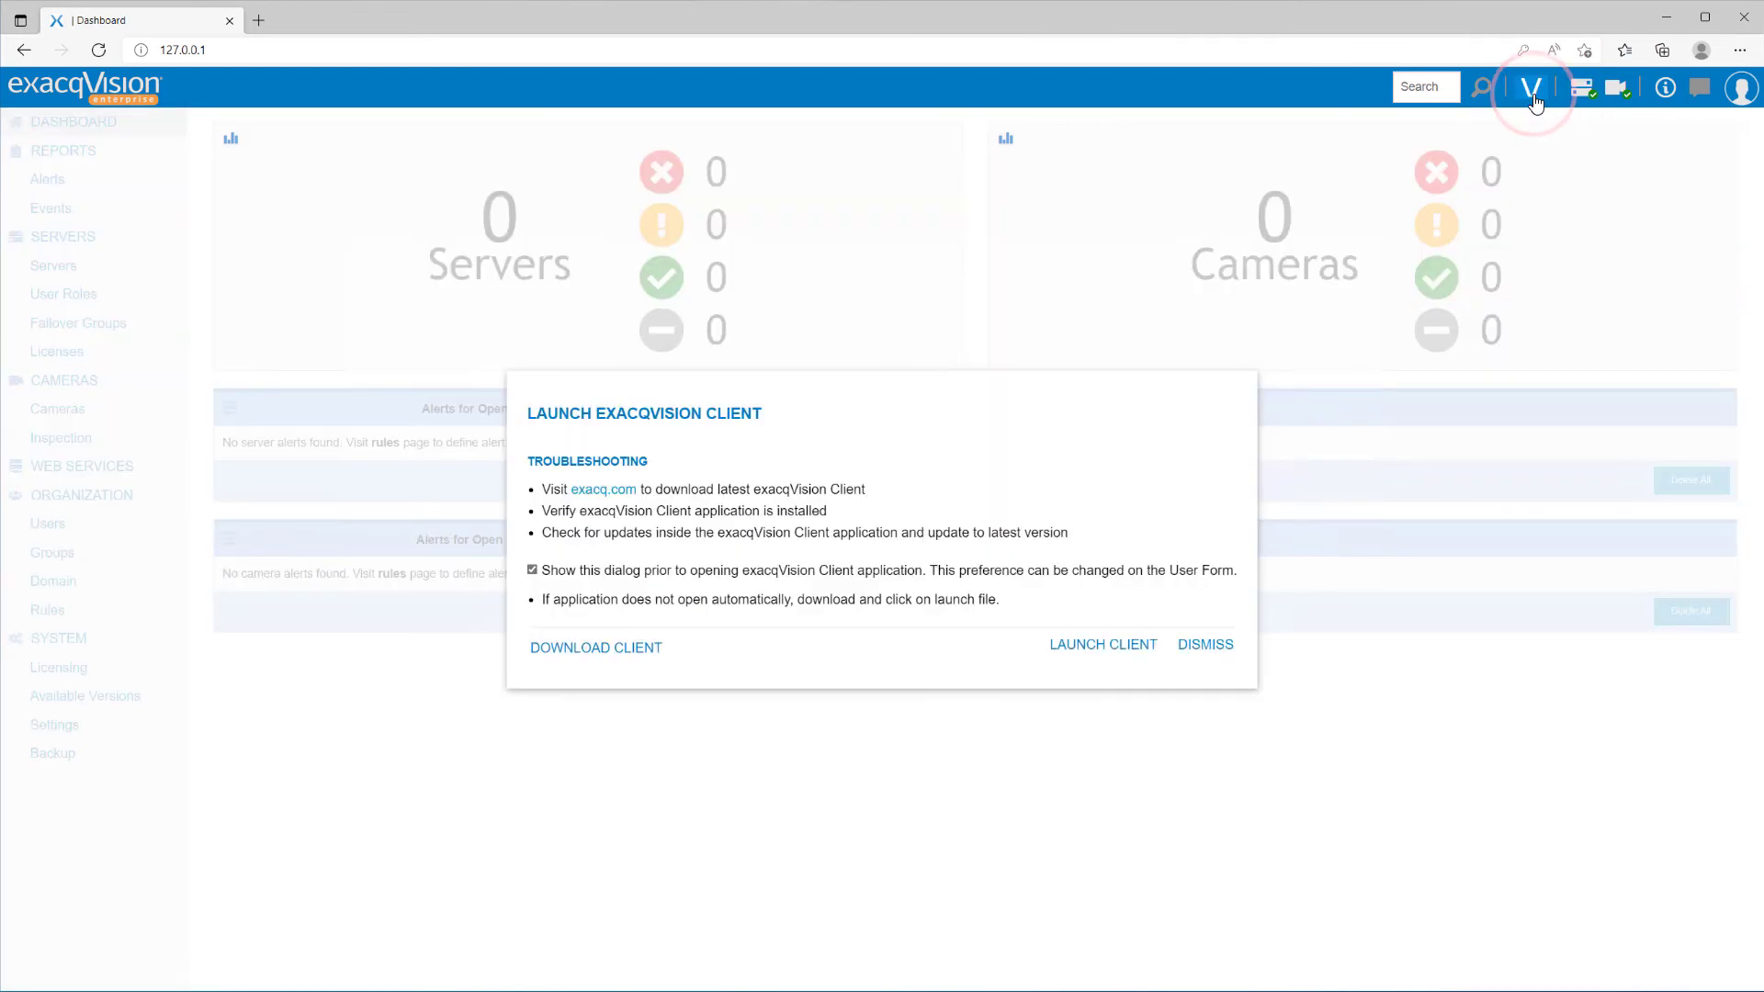